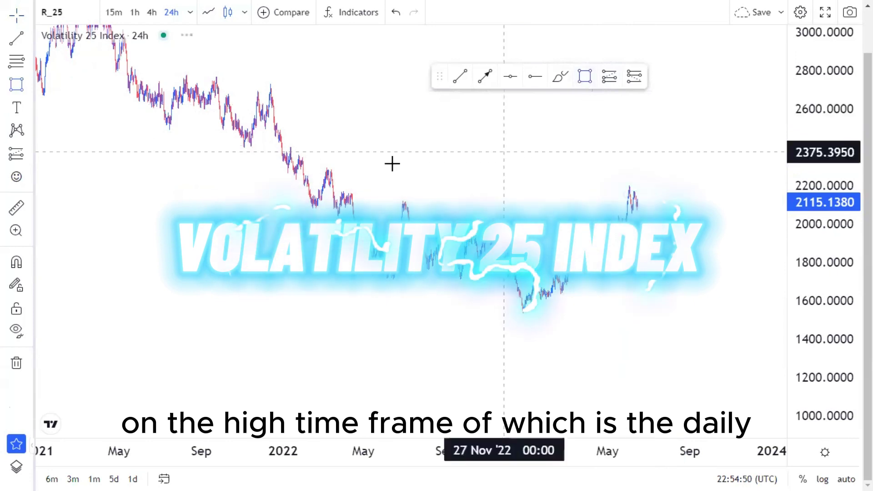
Step: Draw a rectangular resistance zone around 2200 from the early-2022 swing area to beyond the latest candles
mouse_move(330, 191)
left_mouse_down()
mouse_move(712, 190)
mouse_move(668, 184)
left_mouse_up()
left_click(690, 220)
scroll(382, 202, "up", 1)
scroll(415, 160, "down", 1)
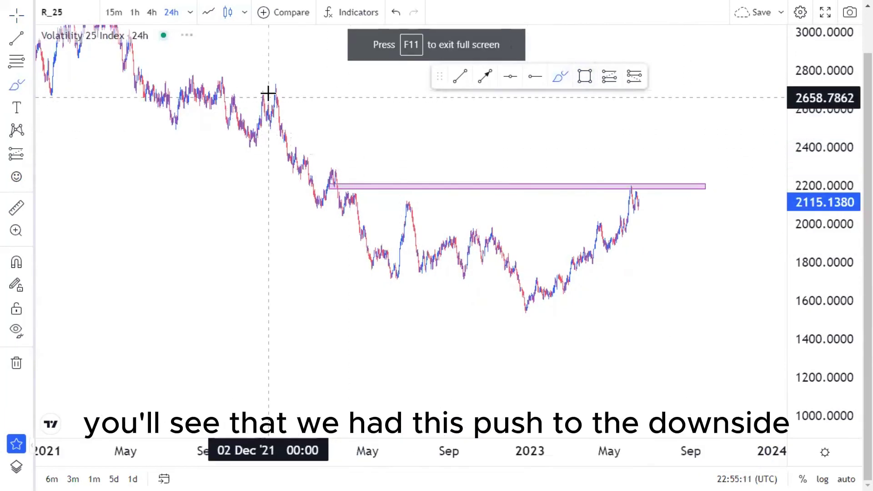
Step: Brush the price swings from the late-2021 high to the latest peak, circle both zone touches, and sketch a projected drop
mouse_move(273, 97)
left_mouse_down()
mouse_move(348, 214)
mouse_move(398, 266)
mouse_move(480, 270)
mouse_move(496, 237)
left_mouse_up()
mouse_move(524, 290)
left_mouse_down()
mouse_move(559, 278)
mouse_move(608, 239)
mouse_move(635, 191)
left_mouse_up()
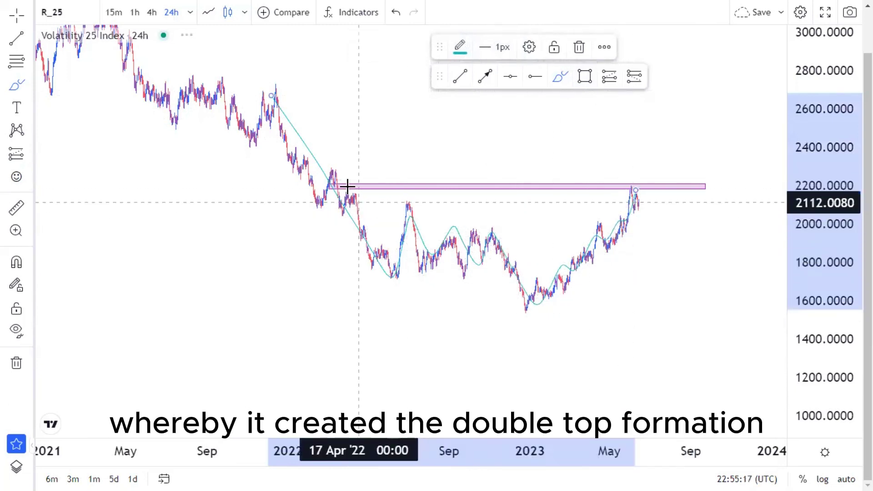
left_click_drag(357, 178, 328, 187)
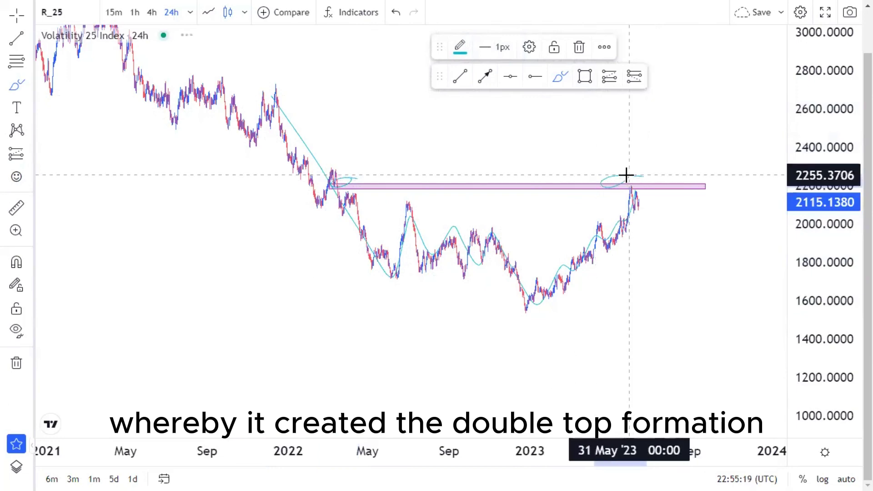
left_click_drag(629, 177, 697, 346)
Step: Brush the overall downtrend from the 2021 high through a projected decline, and undo all brush strokes
scroll(351, 263, "down", 3)
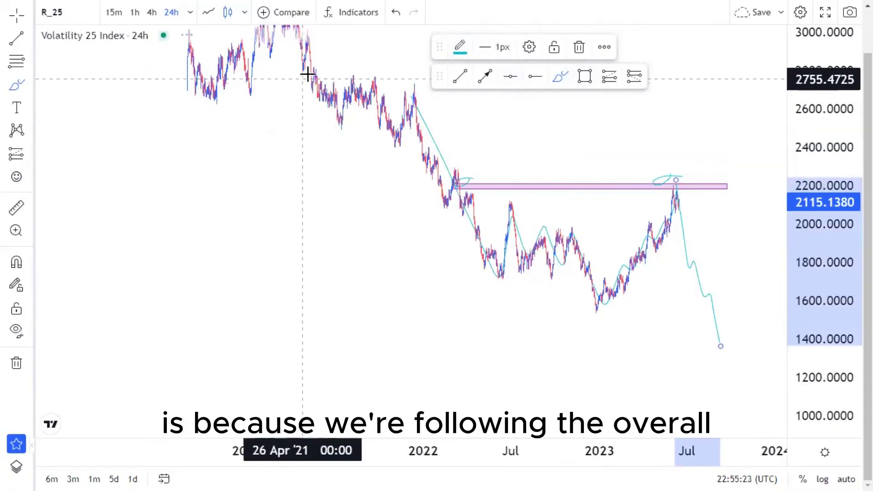
left_click_drag(804, 119, 804, 200)
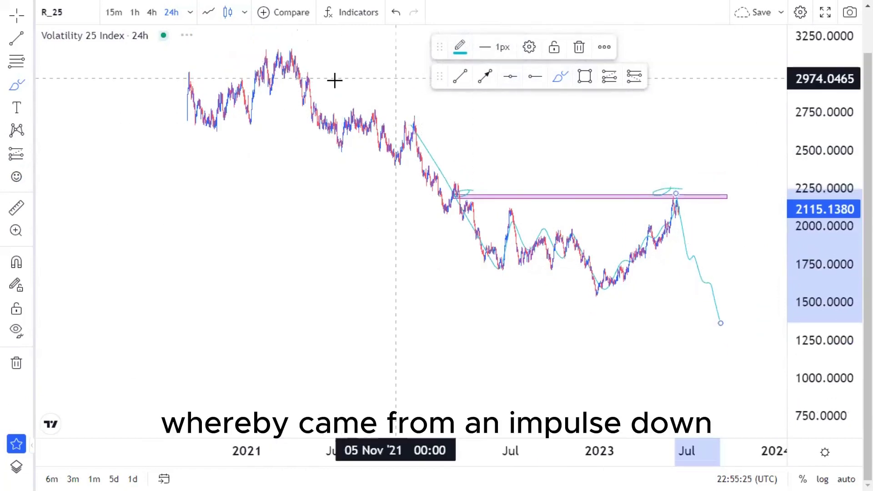
mouse_move(294, 67)
left_mouse_down()
mouse_move(402, 159)
mouse_move(417, 118)
mouse_move(499, 271)
mouse_move(527, 227)
mouse_move(567, 217)
mouse_move(608, 285)
mouse_move(669, 198)
mouse_move(701, 321)
left_mouse_up()
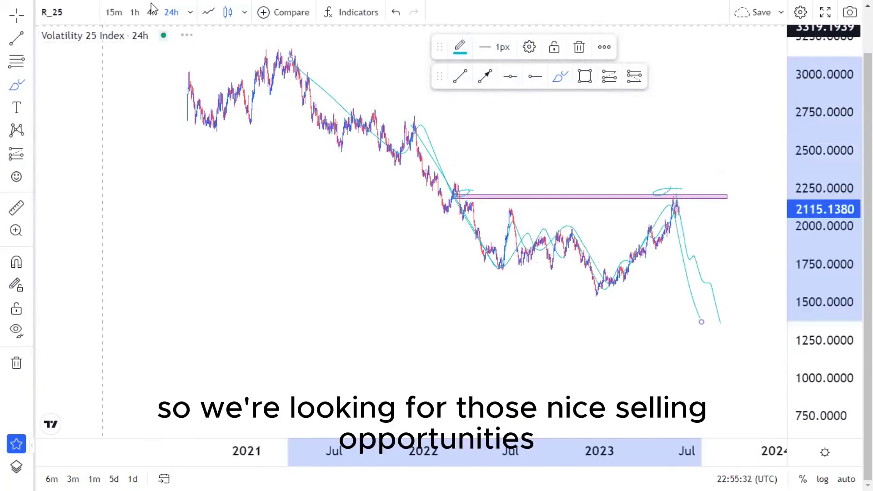
left_click(393, 12)
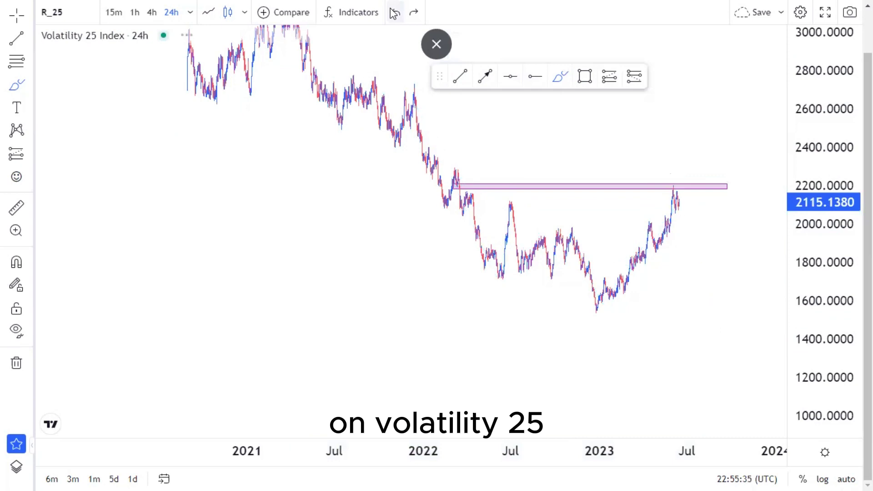
Step: Show the chart in full screen and place a horizontal line at the late-December 2022 low, about 1531.77
scroll(410, 60, "up", 5)
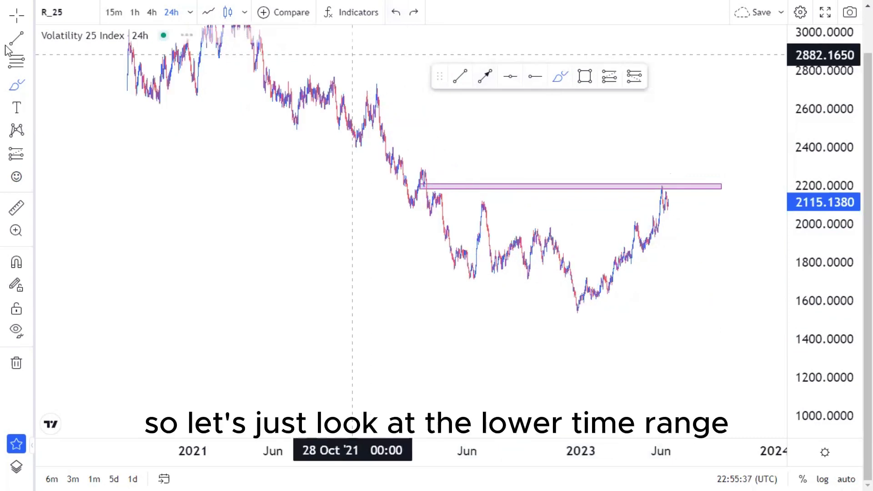
left_click_drag(830, 320, 818, 227)
scroll(488, 314, "up", 3)
left_click_drag(461, 319, 590, 299)
scroll(590, 302, "up", 2)
scroll(590, 301, "up", 2)
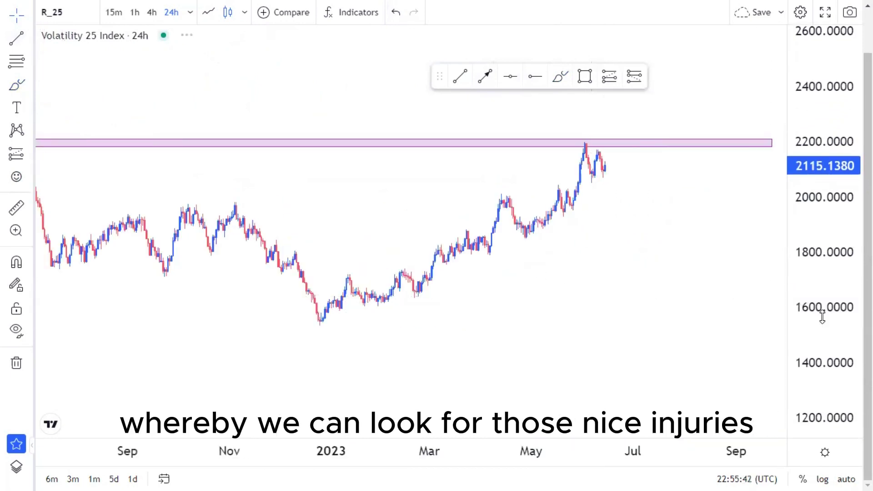
left_click_drag(822, 316, 822, 285)
scroll(520, 170, "down", 2)
scroll(509, 84, "up", 1)
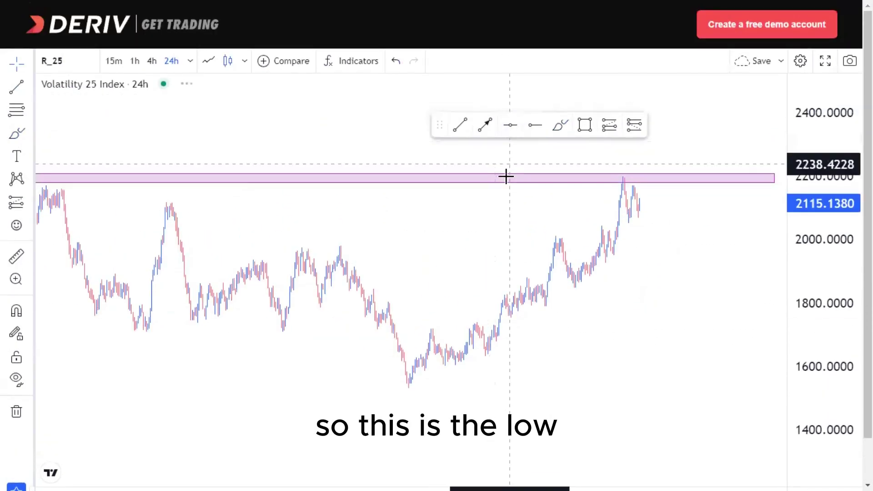
left_click(825, 61)
left_click(510, 76)
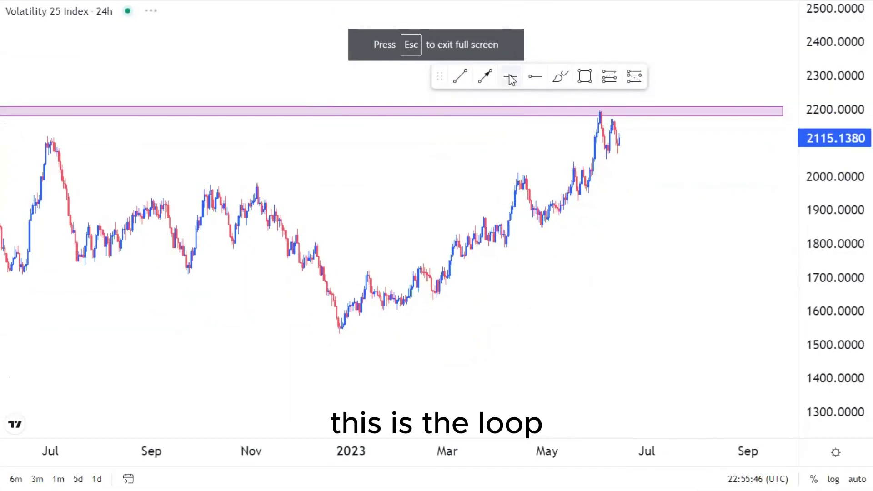
left_click(340, 334)
left_click_drag(382, 359, 432, 360)
Step: Draw the ascending channel's upper trend line from the 10 Dec '22 swing high to about 2216 on 10 Jun '23
left_click(460, 77)
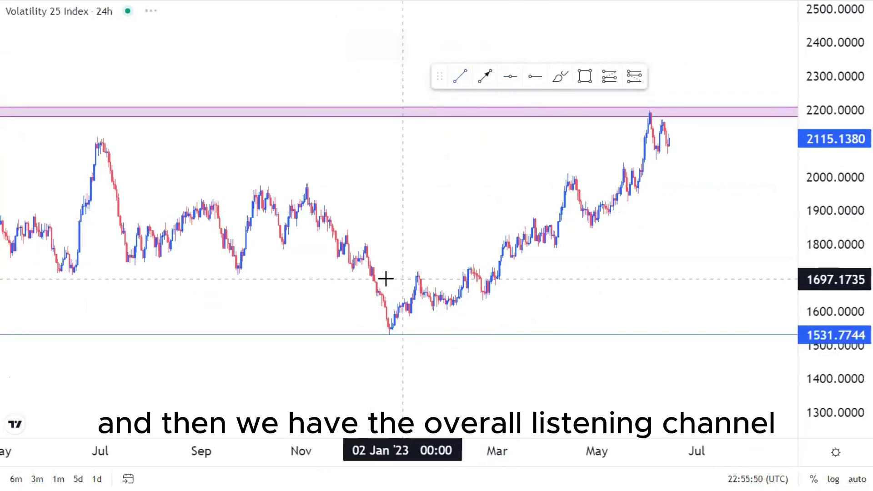
left_click(365, 245)
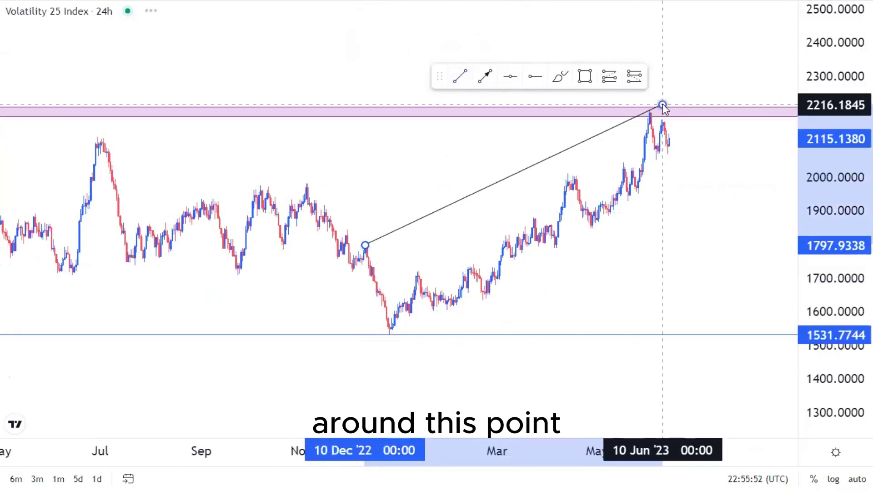
left_click(663, 104)
Step: Draw the channel's lower trend line from the December 2022 low along the swing lows to about 2039 on 10 Jul '23
left_click(460, 77)
left_click(394, 337)
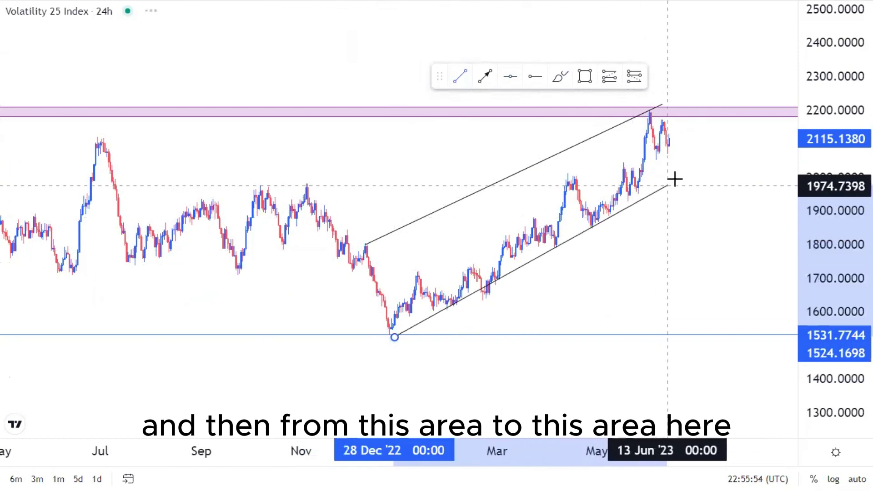
left_click(712, 164)
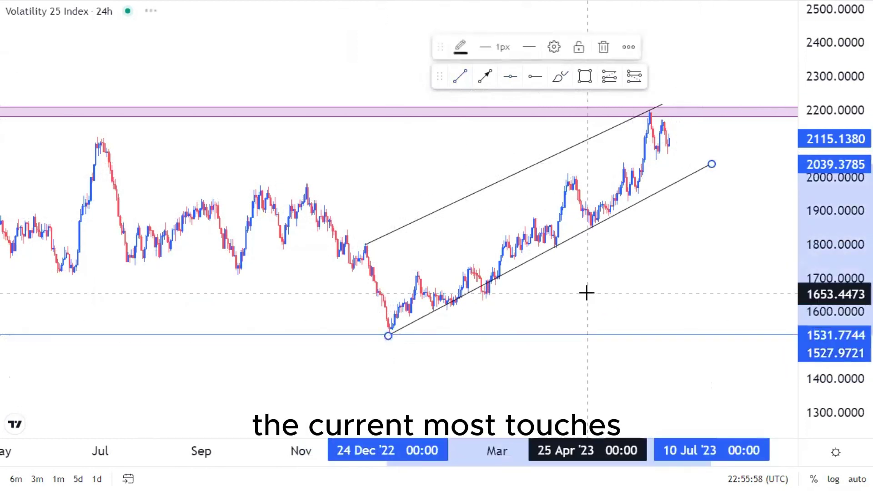
left_click(555, 350)
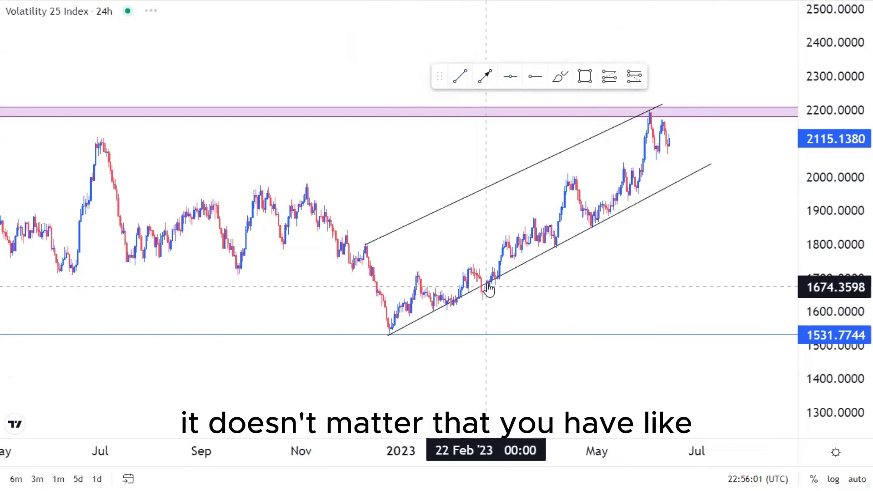
Step: Extend the channel's lower and upper trend lines slightly further beyond the latest candles
left_click(713, 164)
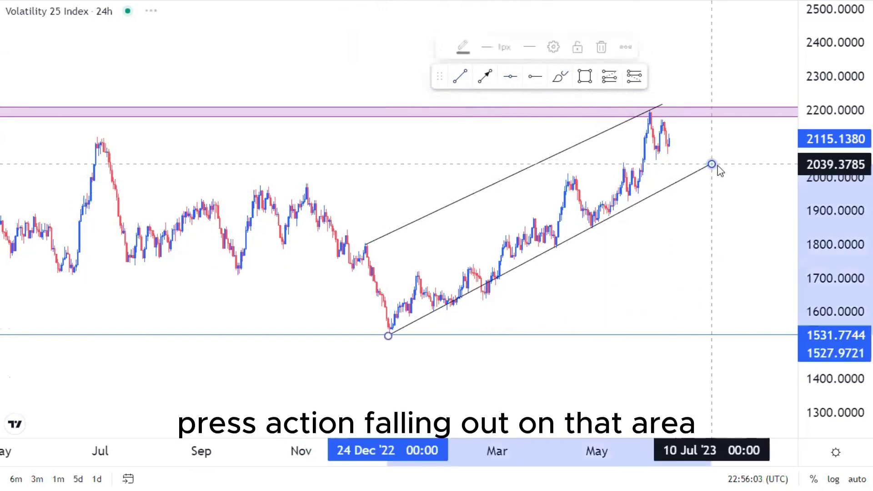
left_click_drag(718, 167, 723, 158)
left_click(670, 254)
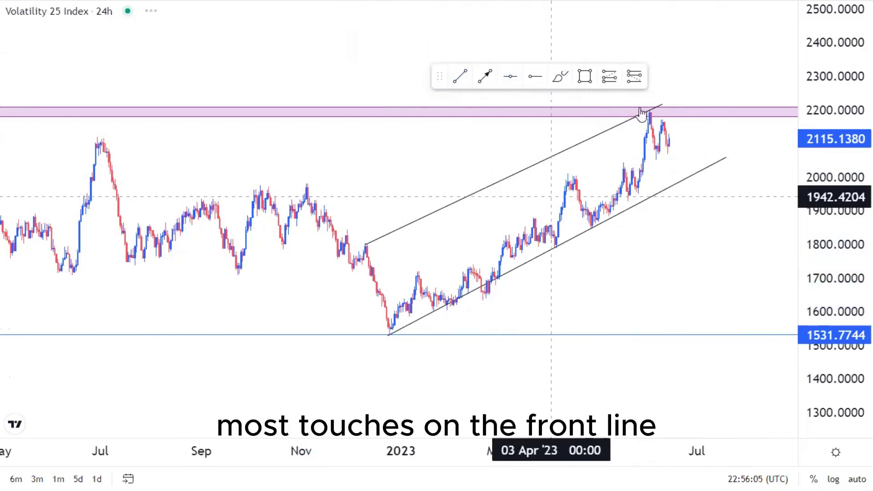
left_click(664, 106)
left_click_drag(663, 104, 691, 91)
Step: Place a horizontal ray from the June 2023 peak inside the resistance zone at about 2191.47
left_click_drag(672, 263, 618, 272)
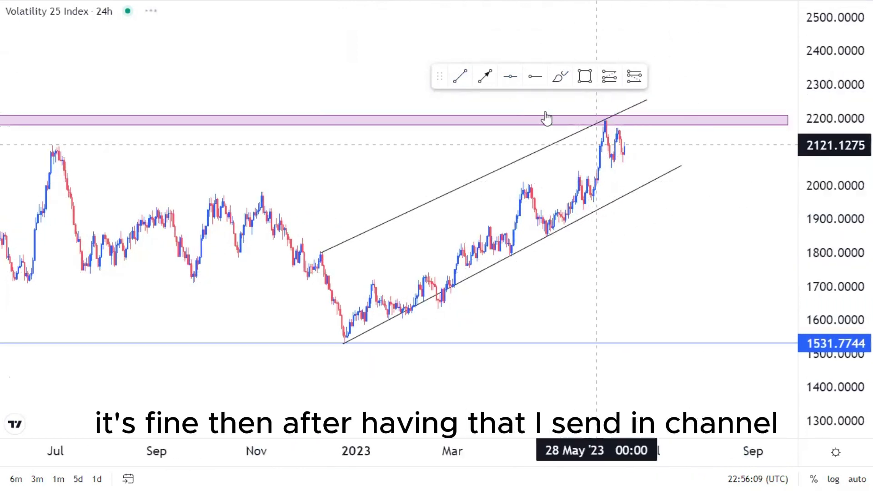
left_click_drag(753, 230, 707, 230)
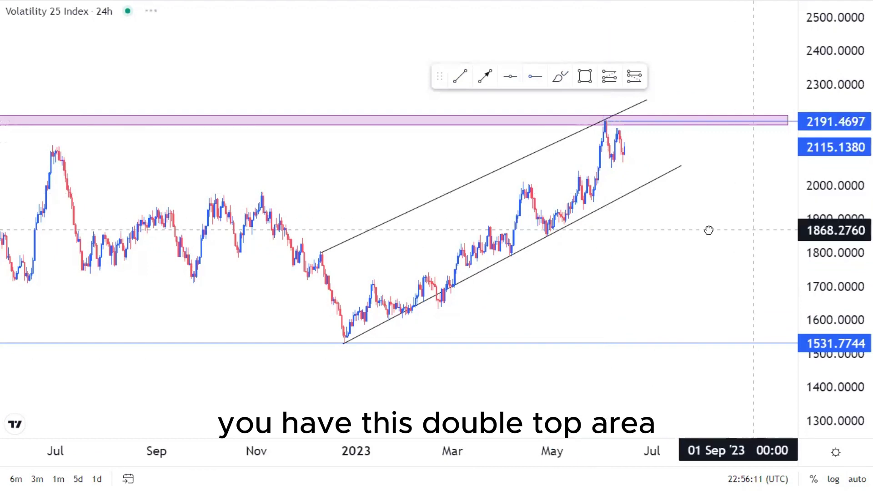
Step: Draw two arrows projecting a rise from the current price into the zone and a sell-off to the 1531.77 line
left_click(580, 149)
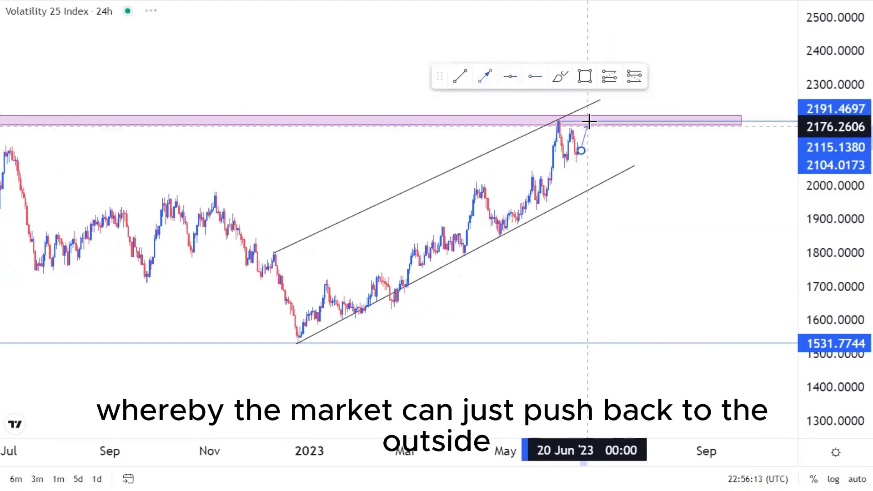
left_click(589, 121)
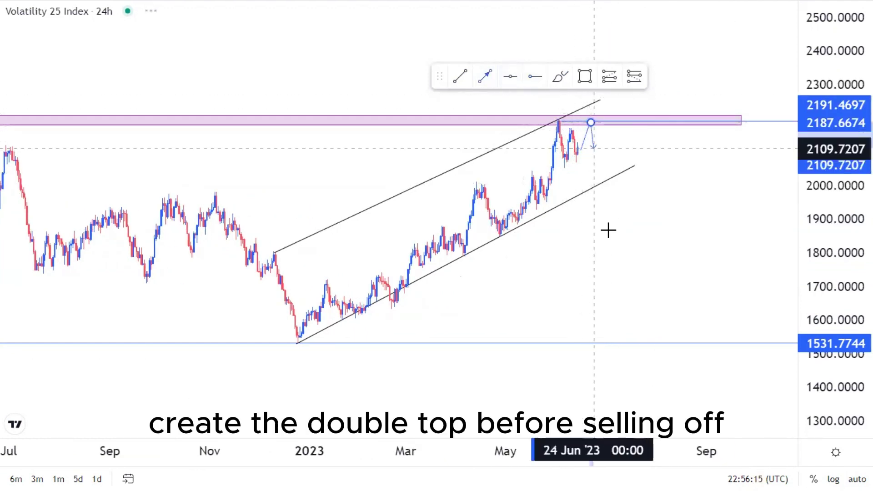
double_click(622, 343)
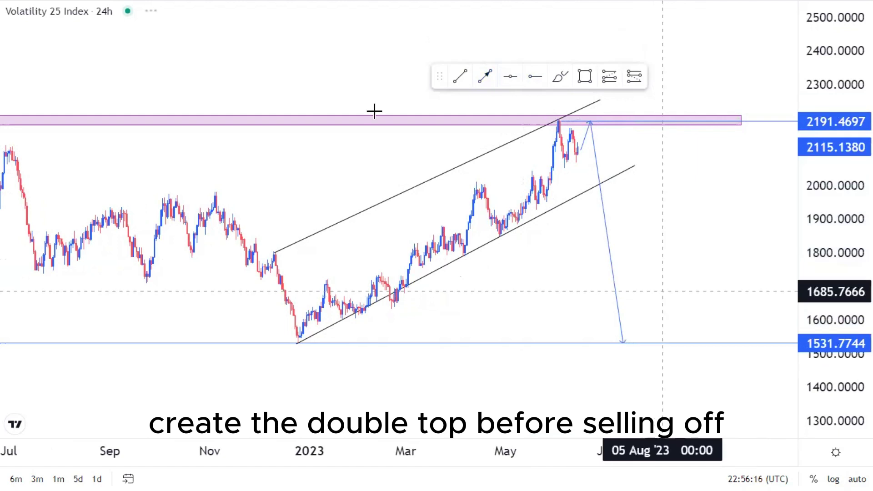
Step: Delete both projection arrows from the chart
left_click(597, 169)
left_click(604, 46)
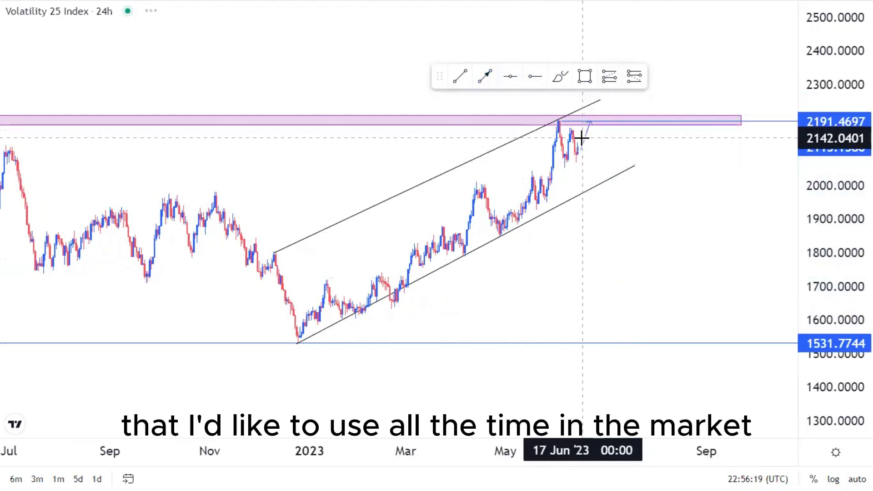
left_click(582, 138)
left_click(604, 47)
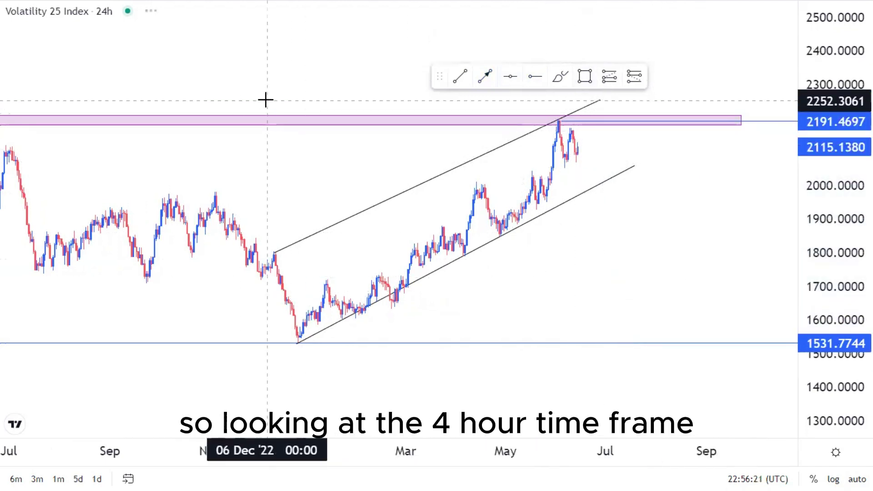
Step: Switch the chart to the 4-hour timeframe
type("4H")
key("Return")
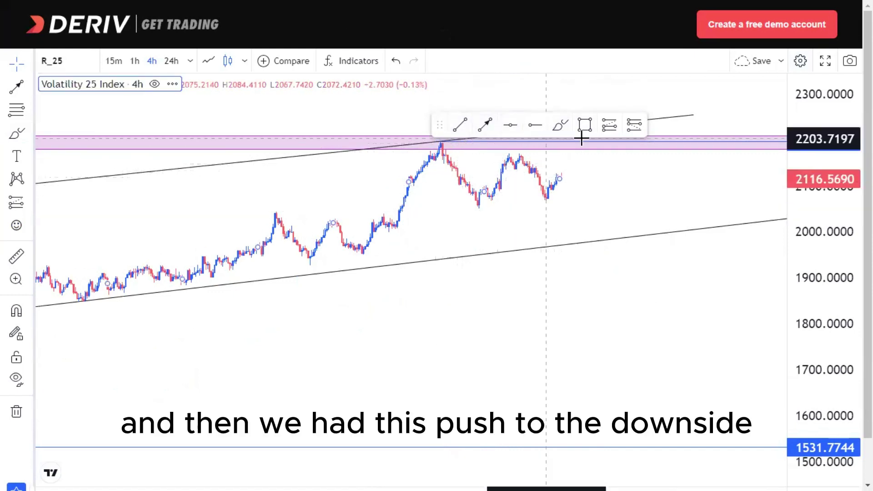
Step: Brush the corrective move off the recent peak with its upper and lower bounds and a projected drop, and undo the strokes
mouse_move(445, 144)
left_mouse_down()
mouse_move(473, 203)
mouse_move(498, 183)
left_mouse_up()
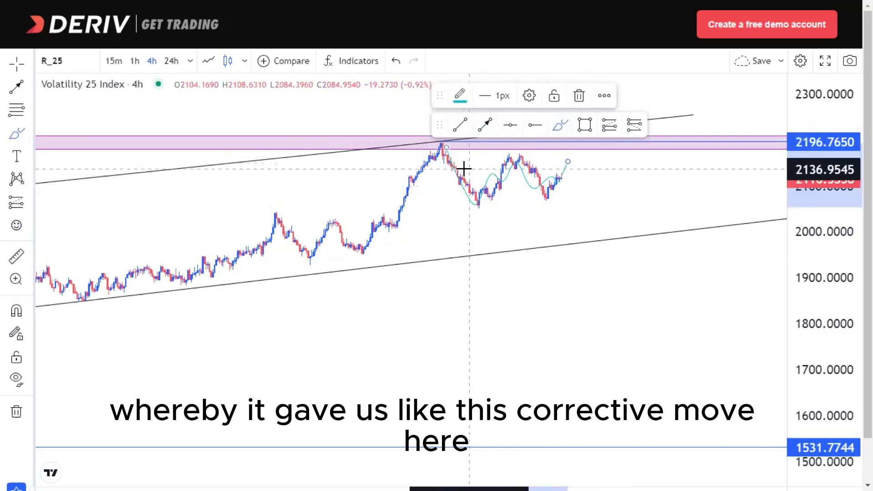
left_click_drag(451, 159, 530, 147)
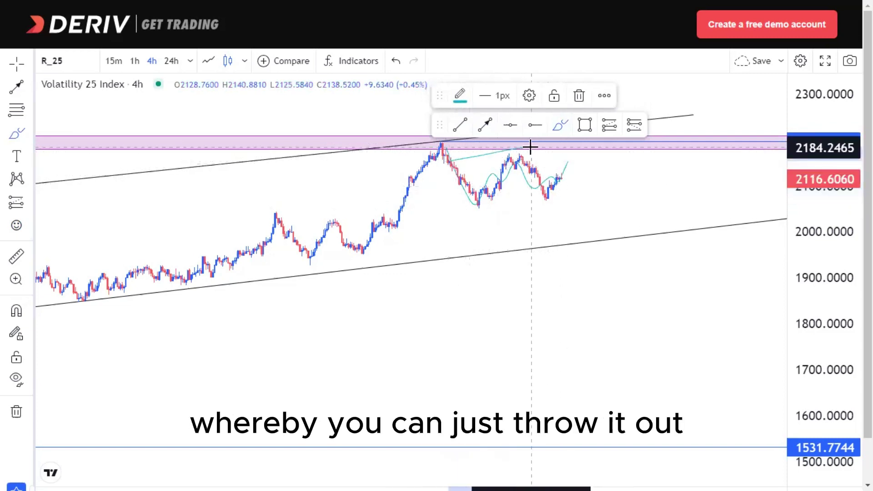
left_click(557, 196)
scroll(533, 195, "up", 2)
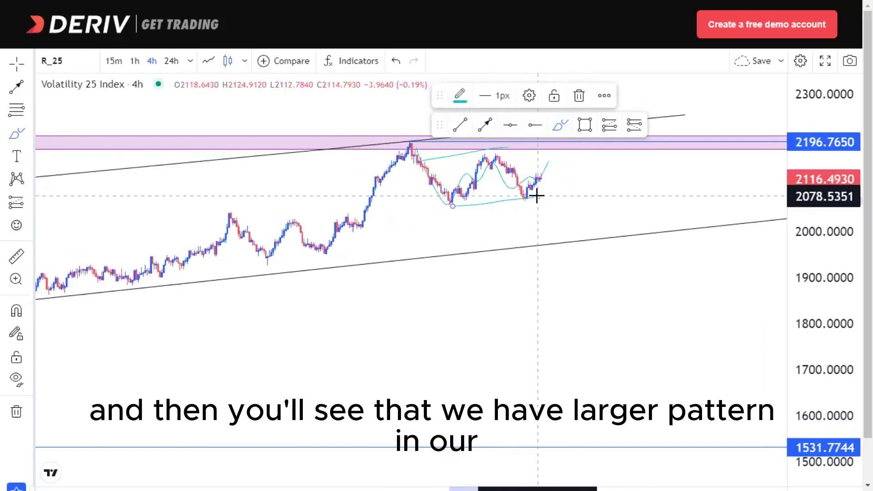
left_click_drag(529, 152, 583, 408)
left_click(397, 61)
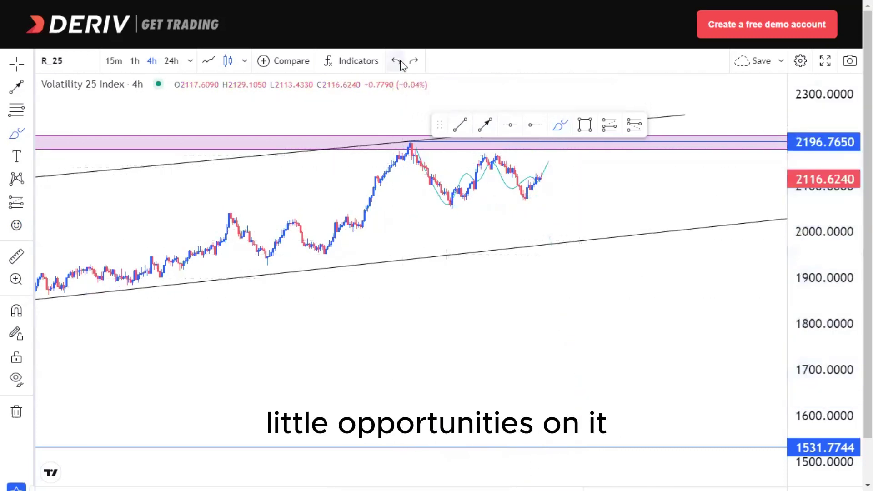
Step: Draw upper and lower trend lines around the last rally into the zone to form a smaller ascending channel
left_click(460, 125)
left_click(284, 220)
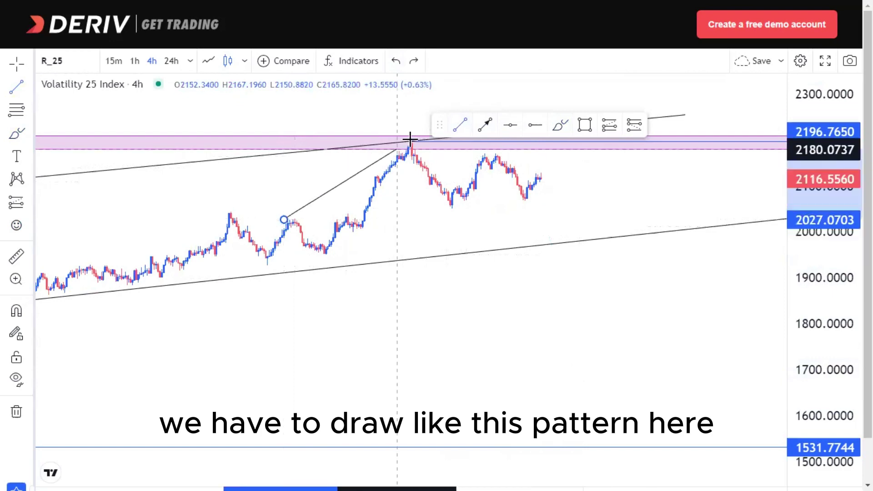
left_click(413, 138)
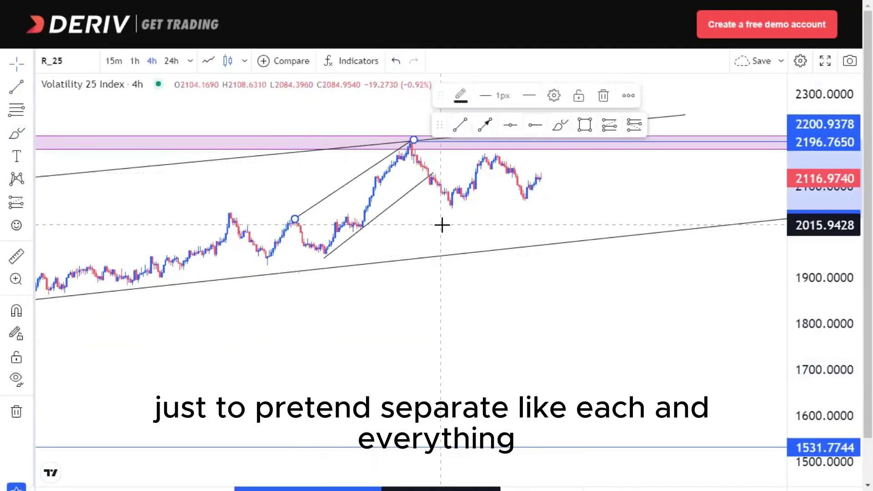
left_click(503, 310)
Step: Shorten the smaller channel's lower trend line slightly by adjusting its upper end
left_click_drag(507, 328, 439, 238)
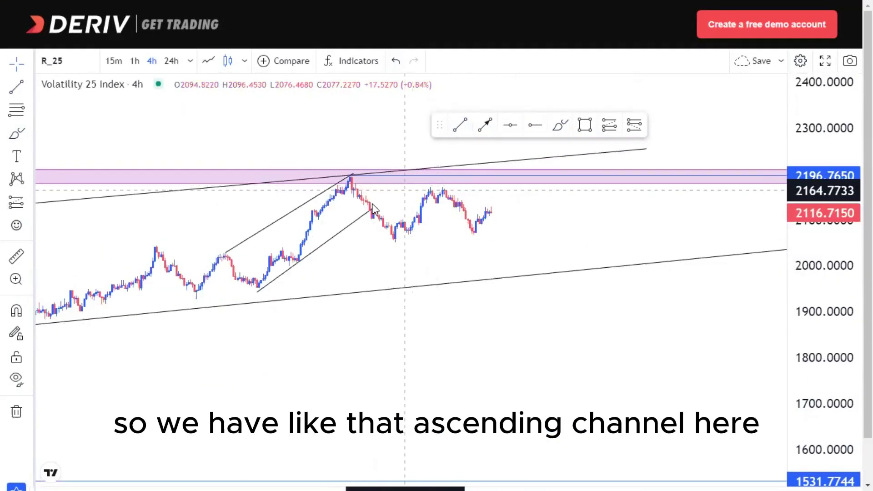
left_click_drag(375, 207, 369, 213)
left_click(400, 251)
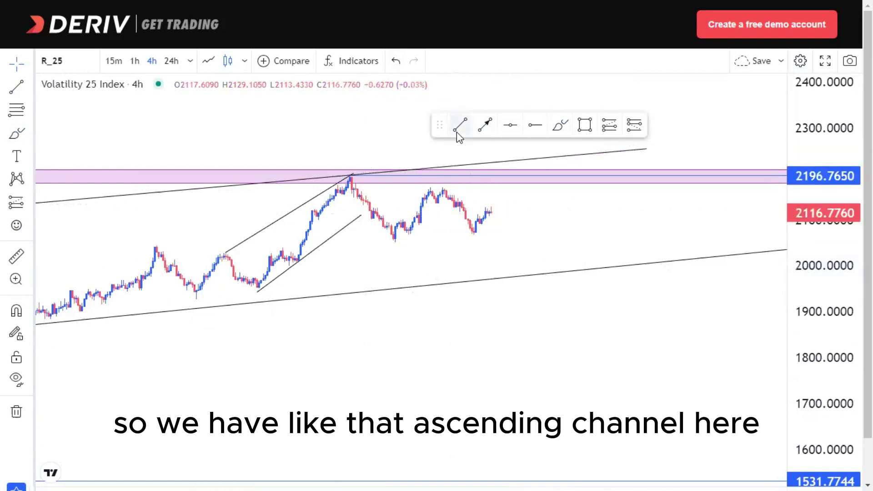
Step: Draw a thin rectangular zone between about 2109 and 2120, from the earlier major high across to just past the current price
left_click(457, 132)
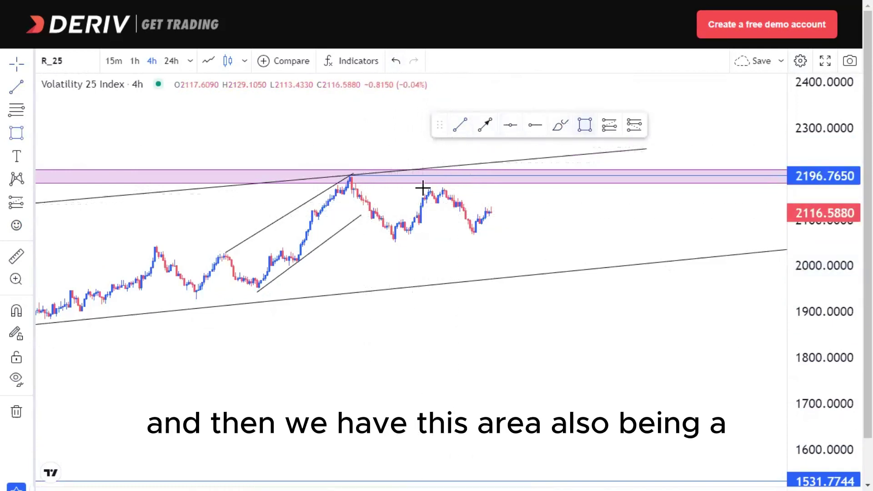
scroll(366, 195, "down", 10)
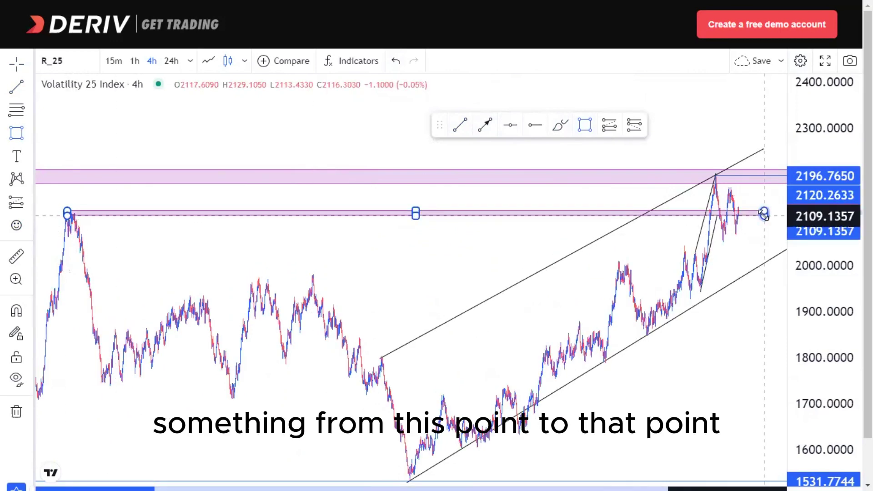
left_click(763, 216)
Step: Draw lower and upper trend lines along the lows and highs of the recent pullback to outline an expanding structure
left_click_drag(528, 256, 492, 246)
scroll(607, 292, "up", 3)
scroll(607, 293, "up", 3)
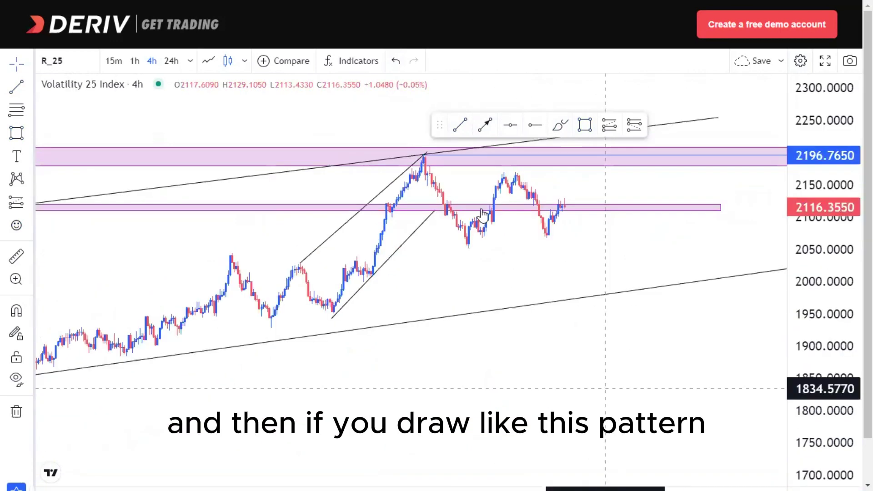
left_click(590, 229)
left_click(459, 123)
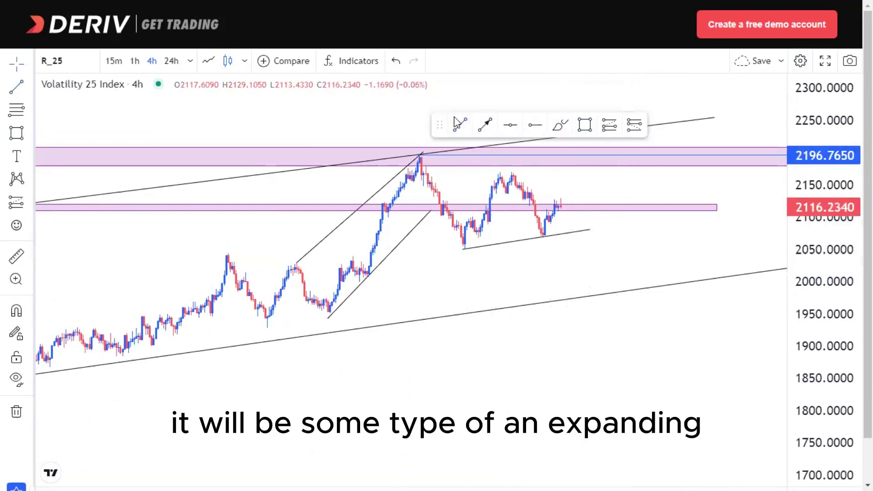
left_click(434, 184)
left_click(594, 259)
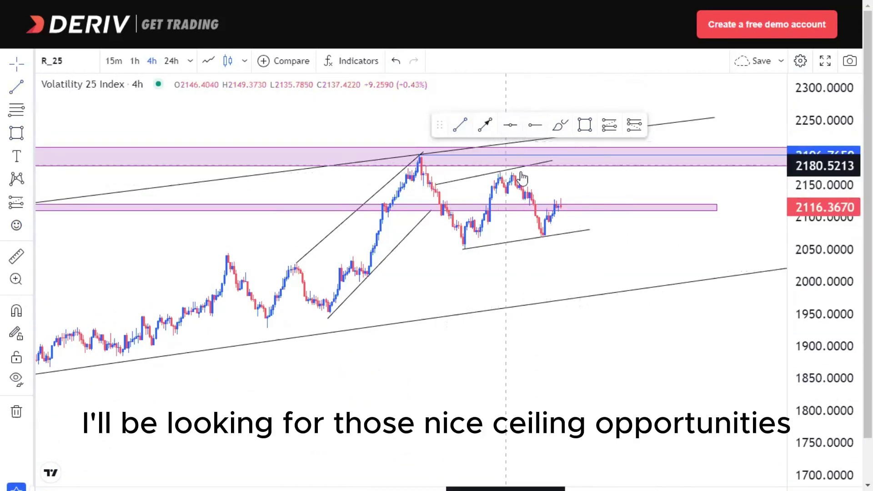
Step: Draw a thin rectangular zone across the two recent highs and delete the wider zone at the peak
left_click(399, 170)
left_click(612, 172)
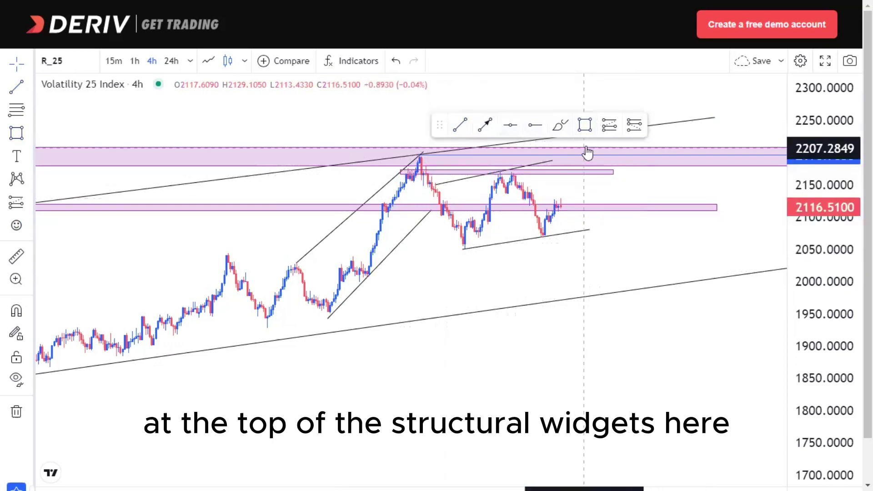
left_click(604, 96)
scroll(581, 230, "up", 2)
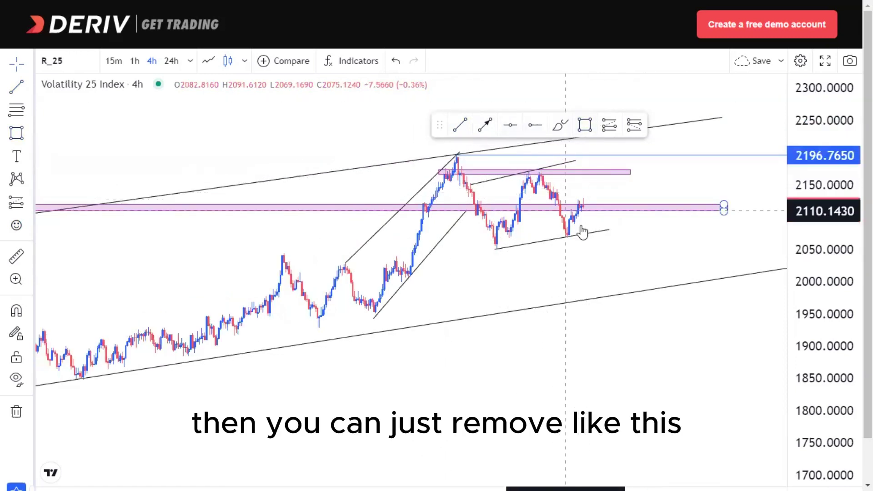
Step: Draw an arrow from the current price up to the pullback's upper trend line, and extend that line to meet it
left_click(497, 129)
left_click(540, 208)
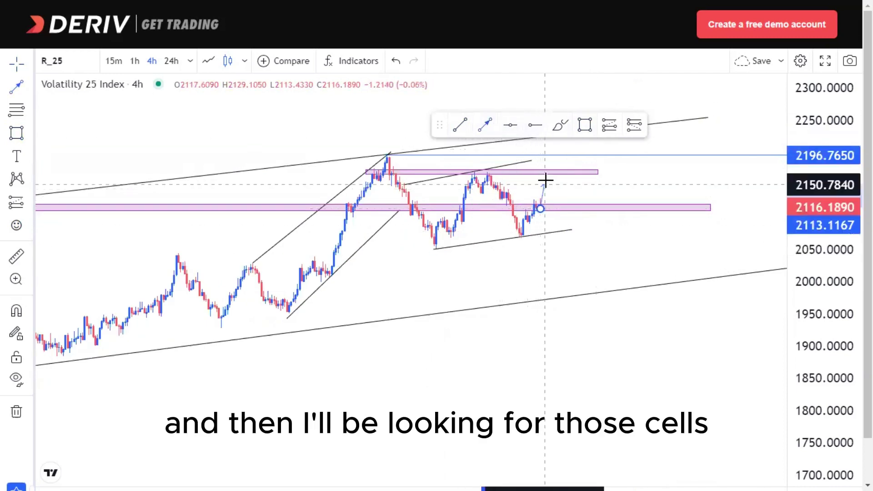
left_click_drag(531, 163, 549, 159)
left_click(562, 183)
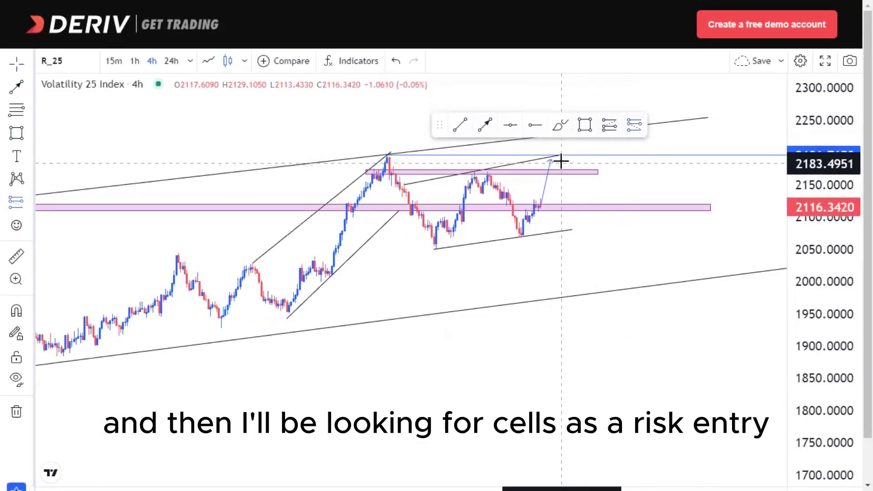
Step: Place a short position at 2188.4513 with the stop at 2218.1886 and the target at 1540.7630, and delete it
left_click(553, 160)
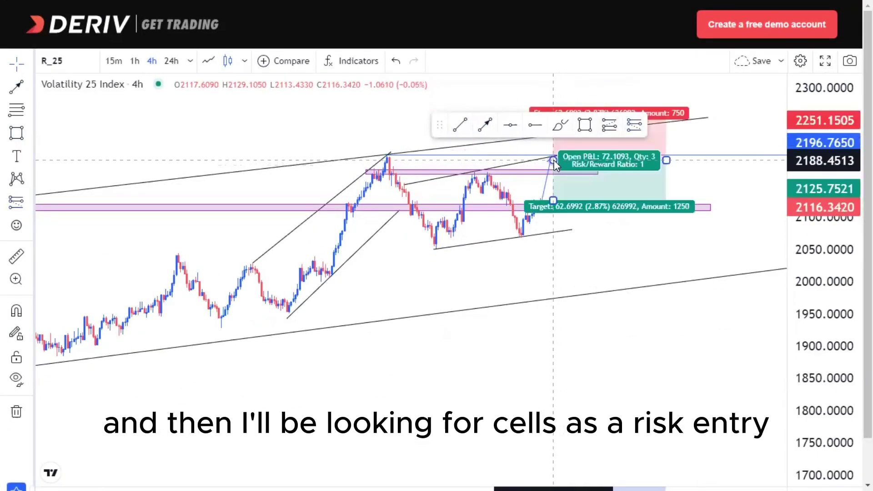
left_click_drag(543, 291, 515, 347)
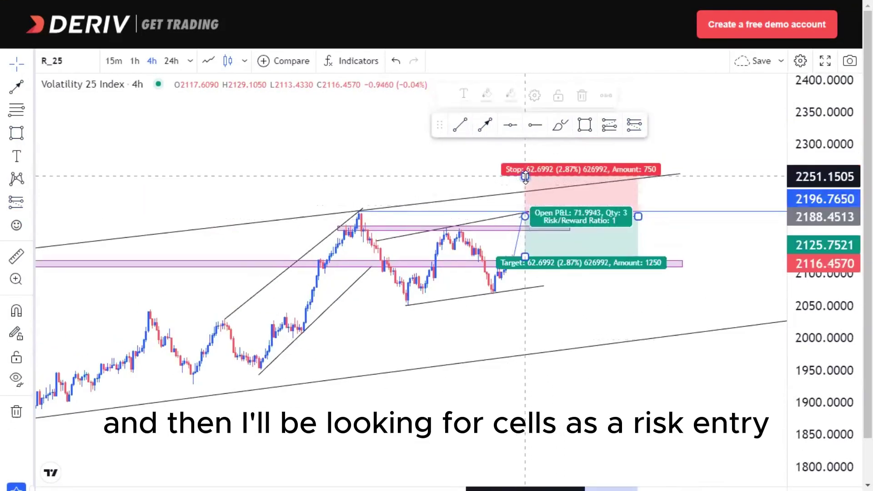
left_click_drag(526, 176, 525, 190)
left_click_drag(577, 312, 564, 353)
left_click_drag(490, 354, 438, 256)
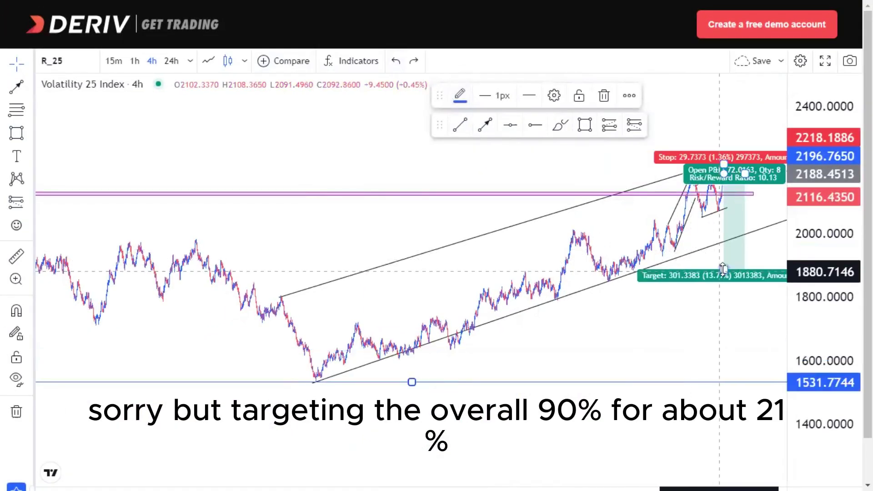
left_click_drag(716, 325, 716, 379)
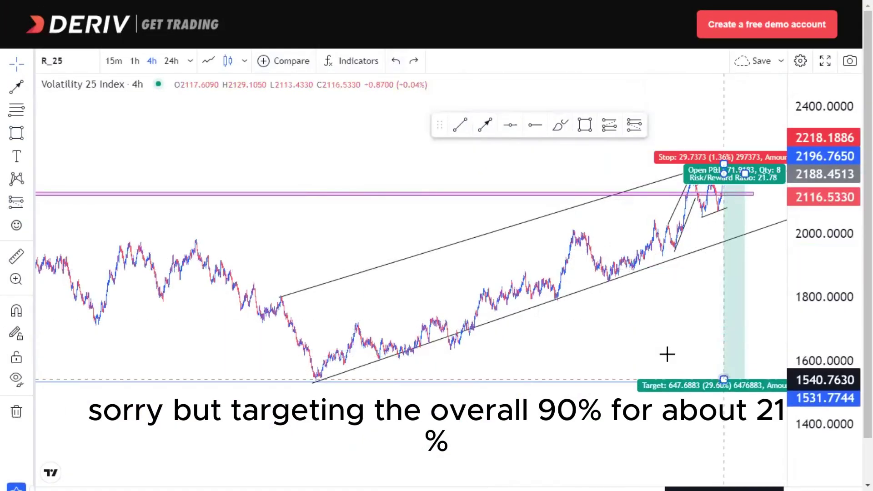
left_click(727, 286)
left_click(586, 94)
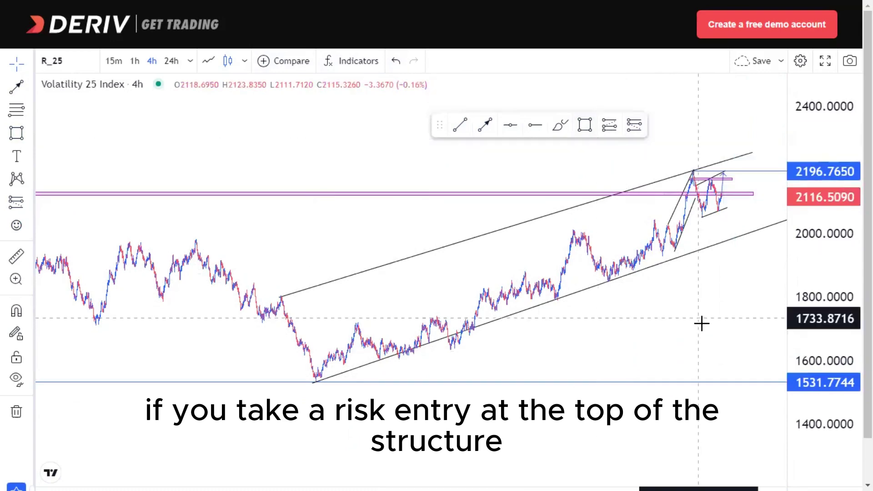
Step: Delete the long zone running through the current price level
scroll(701, 324, "up", 6)
left_click_drag(803, 353, 802, 246)
scroll(610, 317, "down", 5)
left_click_drag(636, 330, 648, 365)
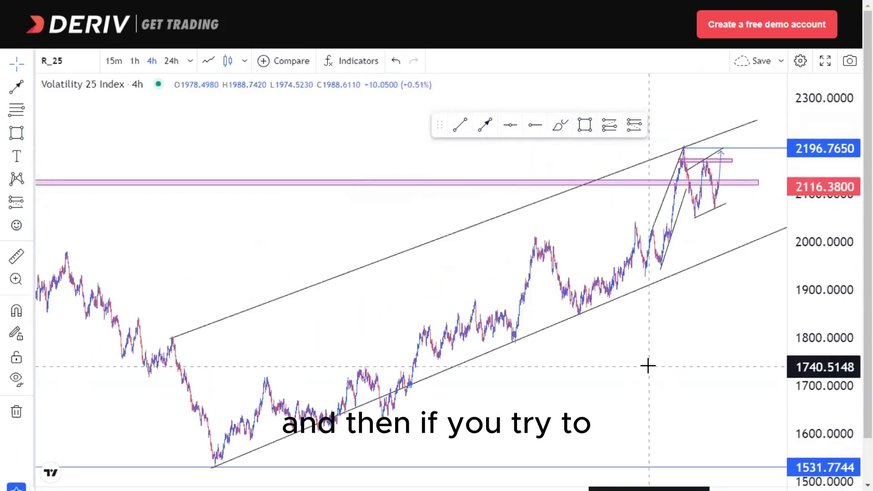
scroll(648, 366, "down", 2)
scroll(520, 333, "up", 4)
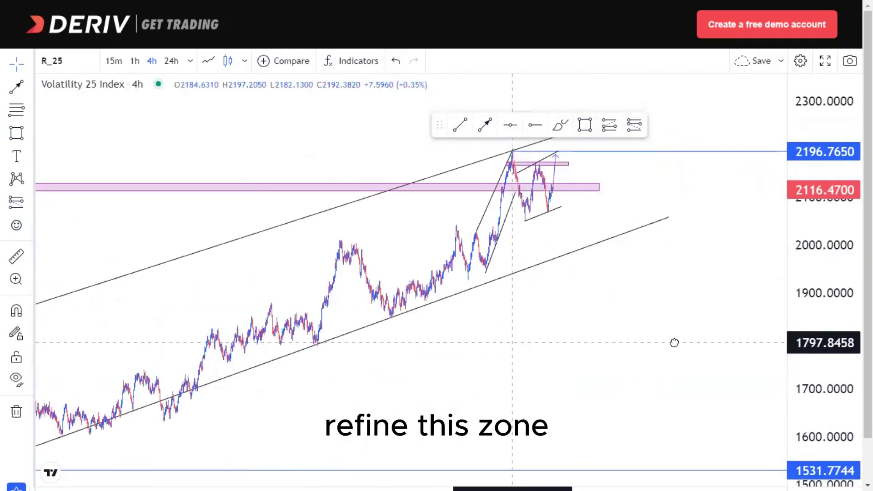
scroll(592, 335, "down", 2)
scroll(592, 335, "up", 5)
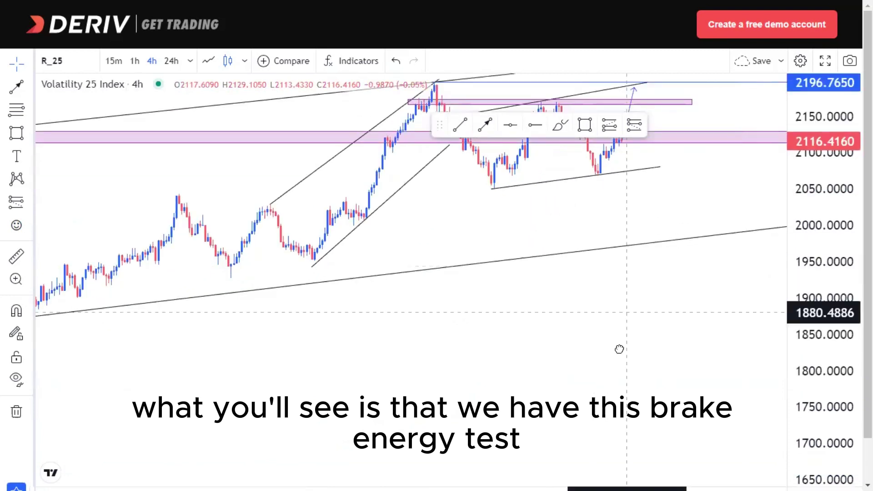
left_click_drag(620, 349, 600, 406)
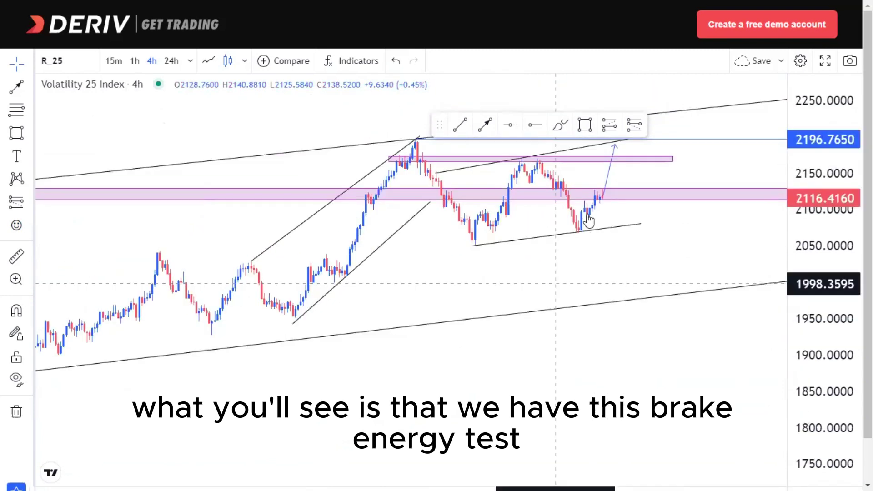
left_click(623, 198)
left_click(603, 95)
Step: Draw a thin break-and-retest zone from the last rally's first swing high to past the current price, topping out at about 2125
left_click(585, 125)
left_click(368, 190)
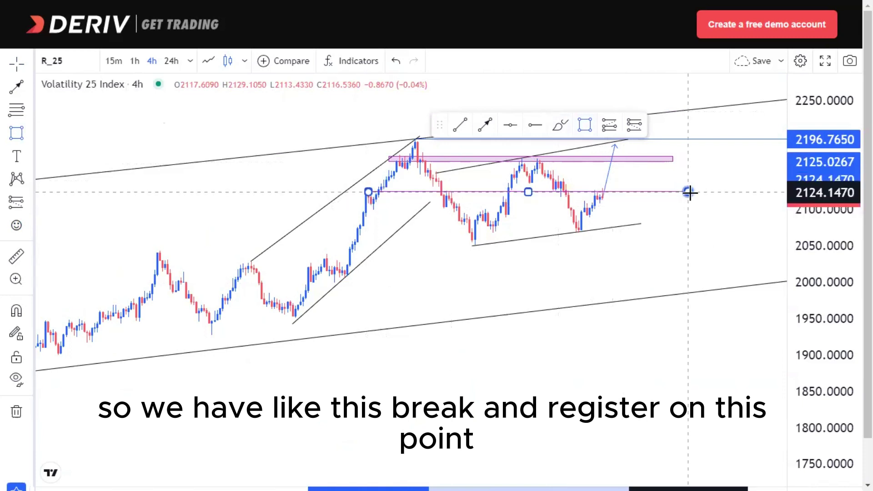
left_click(690, 193)
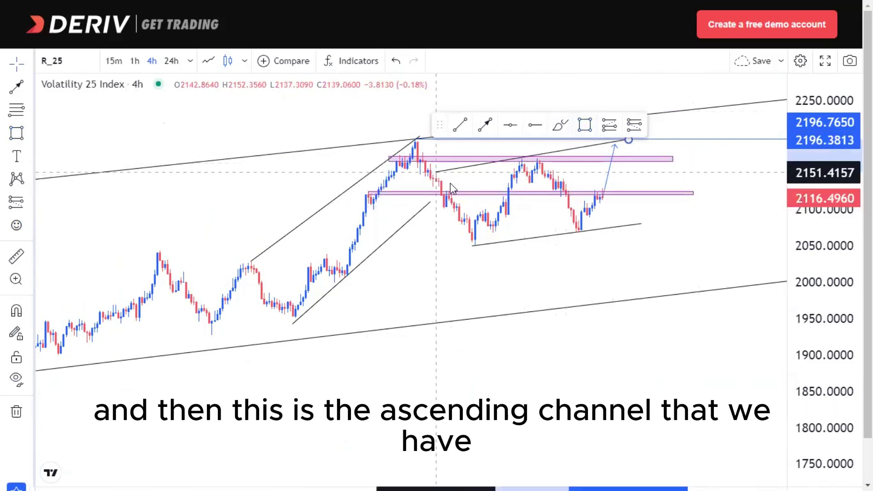
Step: Reshape the pullback's two trend lines into a steep ascending channel around the corrective rally between the recent low and second high
left_click(461, 216)
left_click_drag(629, 138, 532, 153)
left_click_drag(641, 225, 563, 170)
left_click_drag(473, 248, 478, 247)
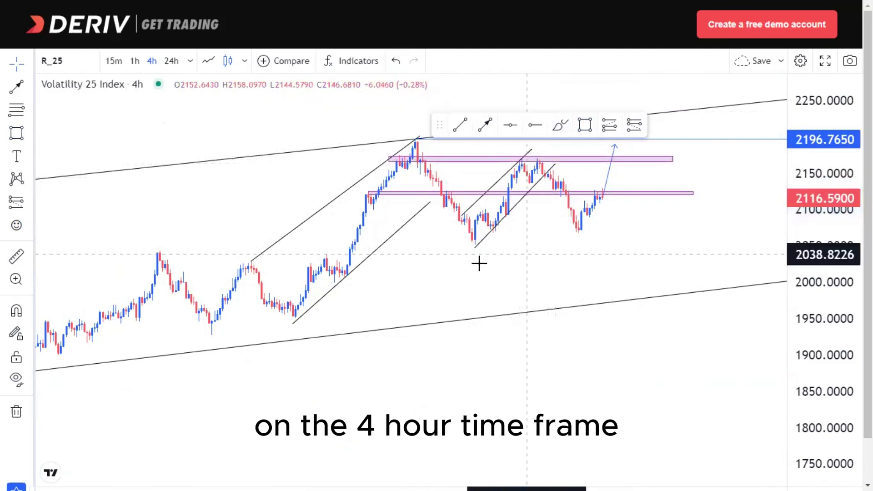
Step: Brush the impulse down and corrective move from the peak, plus a projected drop from the current price to the large channel's lower line
left_click(561, 124)
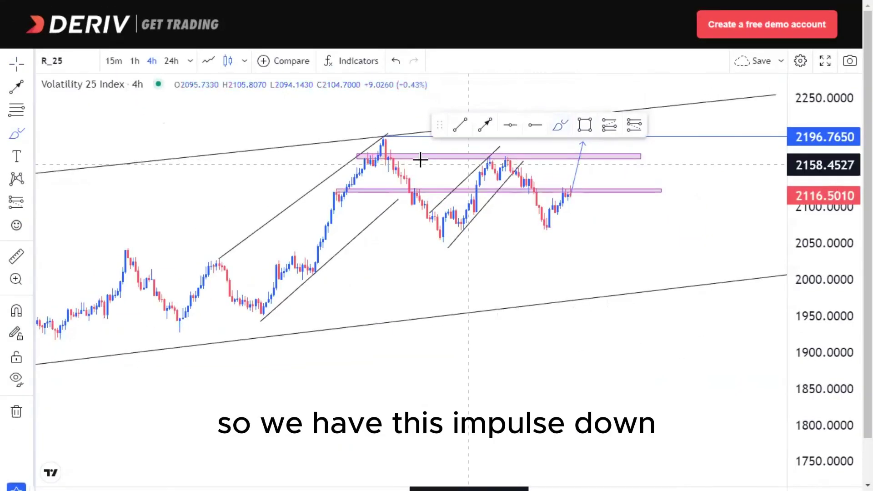
mouse_move(455, 211)
left_mouse_down()
mouse_move(487, 176)
mouse_move(546, 226)
left_mouse_up()
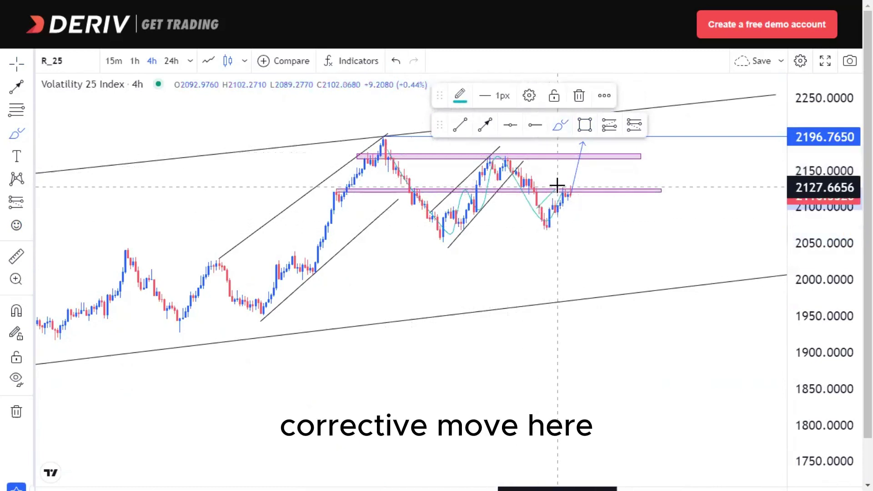
left_click_drag(574, 194, 586, 296)
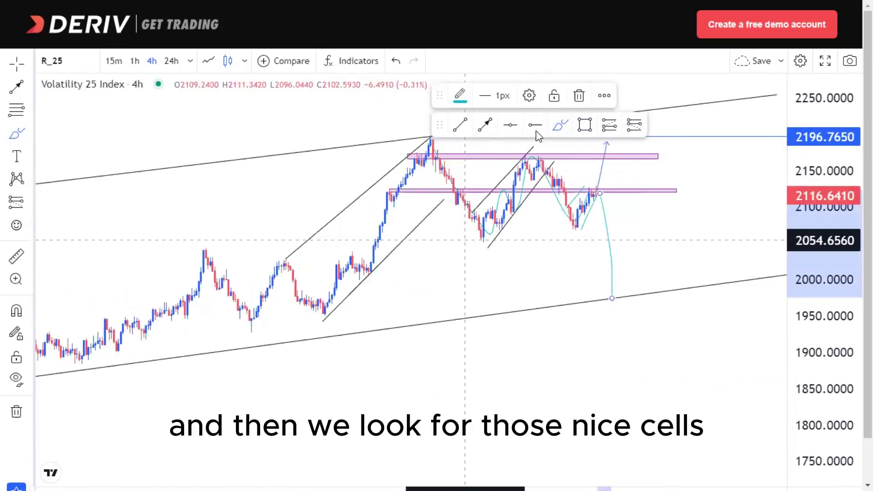
Step: Place a short position at the current price with entry at 2114.4711 and the stop tightened to 2149.6564
left_click(630, 127)
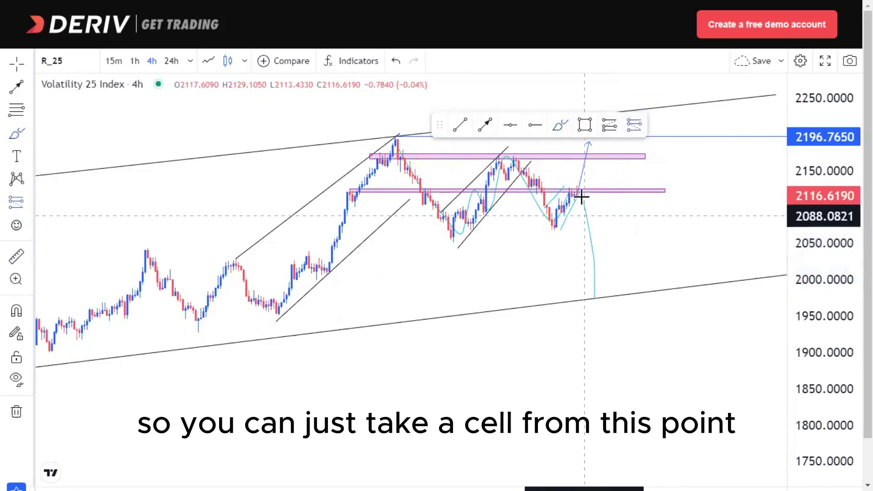
left_click(578, 196)
left_click_drag(579, 153, 577, 166)
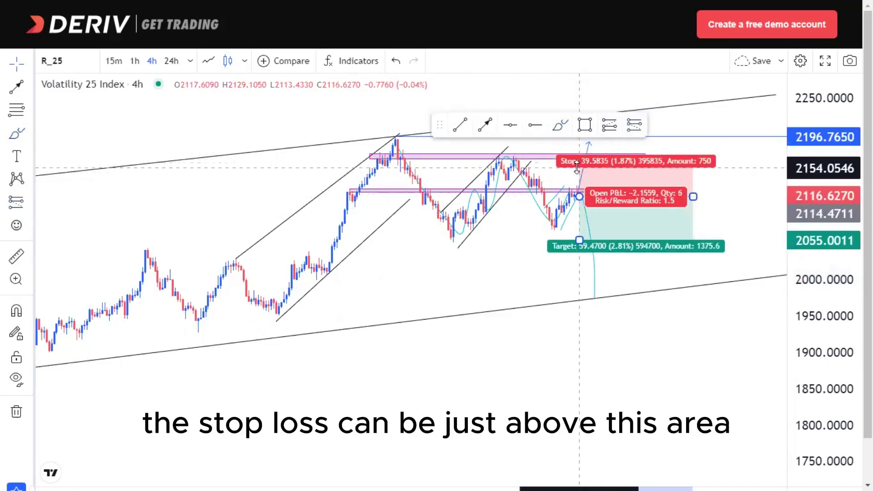
Step: Add the Cross cursor to the favourite tools
left_click(28, 64)
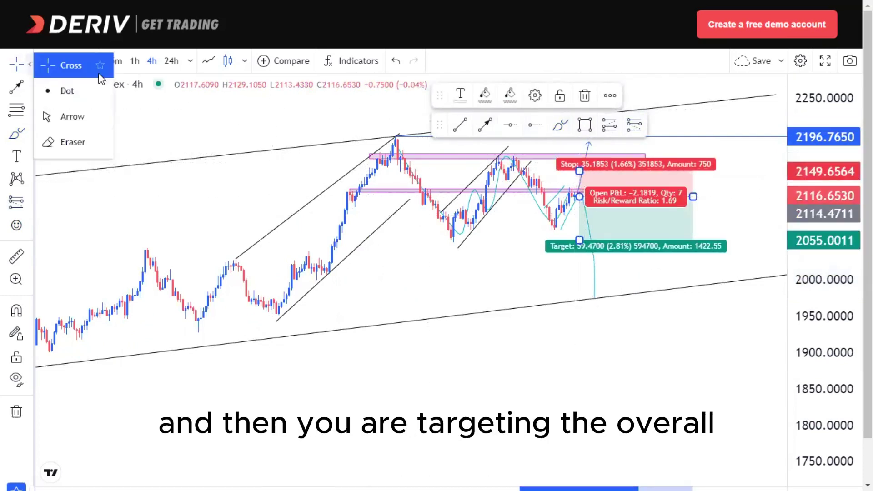
left_click(100, 69)
left_click(171, 117)
Step: Extend the short position's target to 1953.4982 and mark the last rally's starting low with a horizontal ray at 1950.8593
left_click_drag(578, 236, 574, 313)
left_click(272, 314)
Step: Extend the short position's target to 1527.3722, by the horizontal level at the major low
left_click_drag(527, 365, 383, 314)
scroll(444, 290, "down", 6)
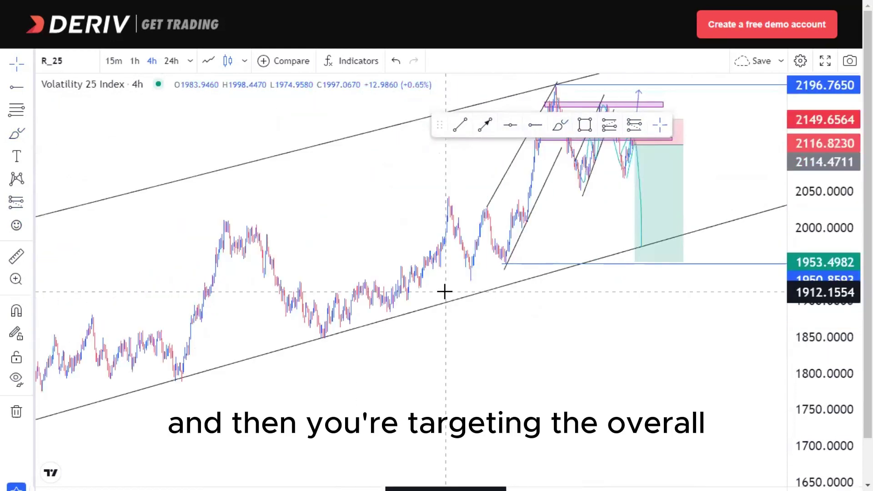
left_click_drag(653, 217, 653, 400)
left_click_drag(828, 228, 828, 311)
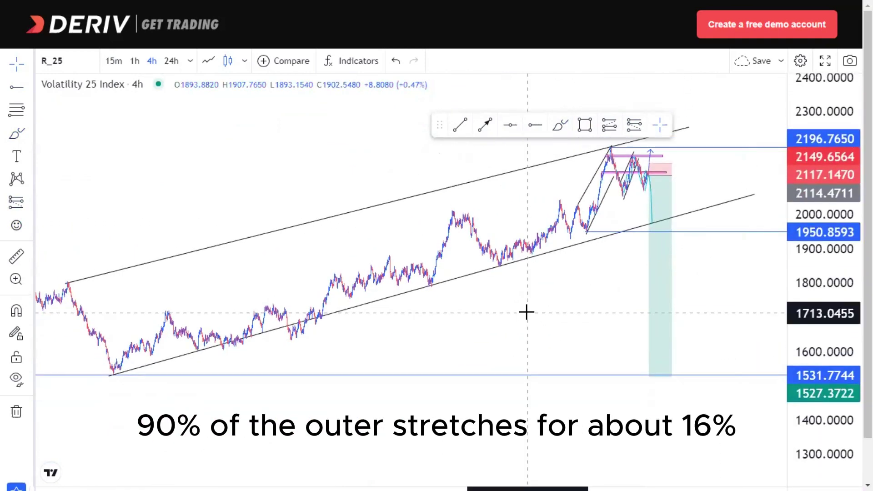
Step: Switch the chart to the 1-hour timeframe
scroll(527, 311, "down", 5)
scroll(523, 309, "up", 5)
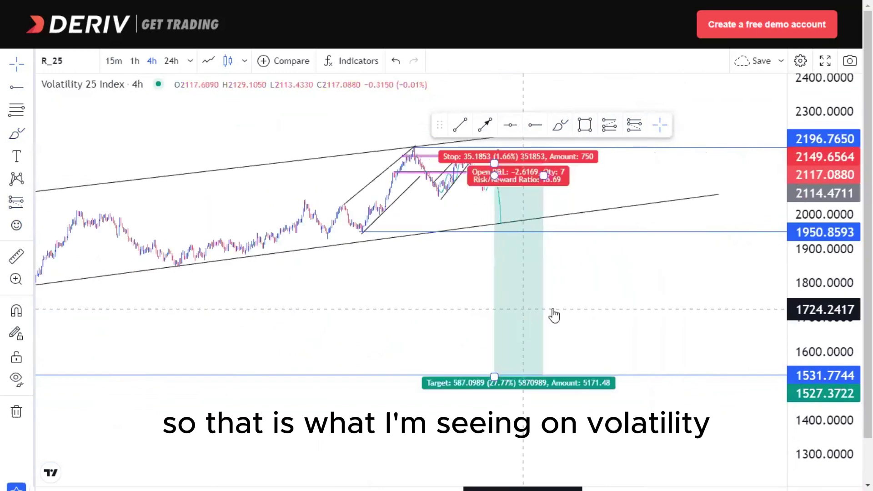
left_click_drag(800, 323, 799, 250)
left_click_drag(243, 293, 430, 326)
scroll(430, 326, "up", 6)
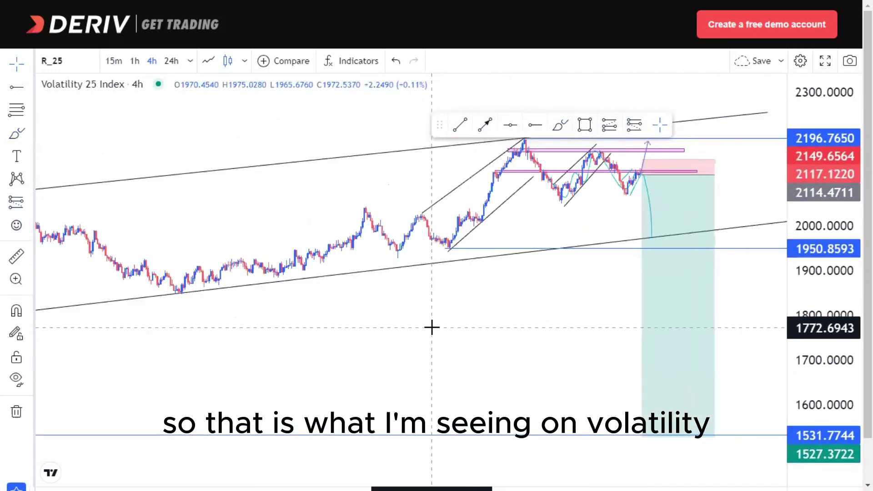
scroll(439, 324, "down", 3)
left_click(135, 58)
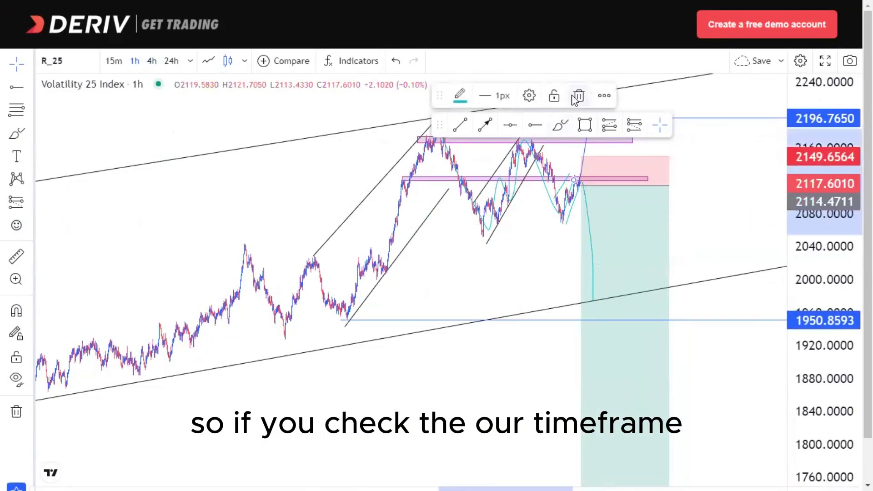
Step: Delete the brushed wave paths, the projected price moves and the short position from the 1-hour chart
key("Delete")
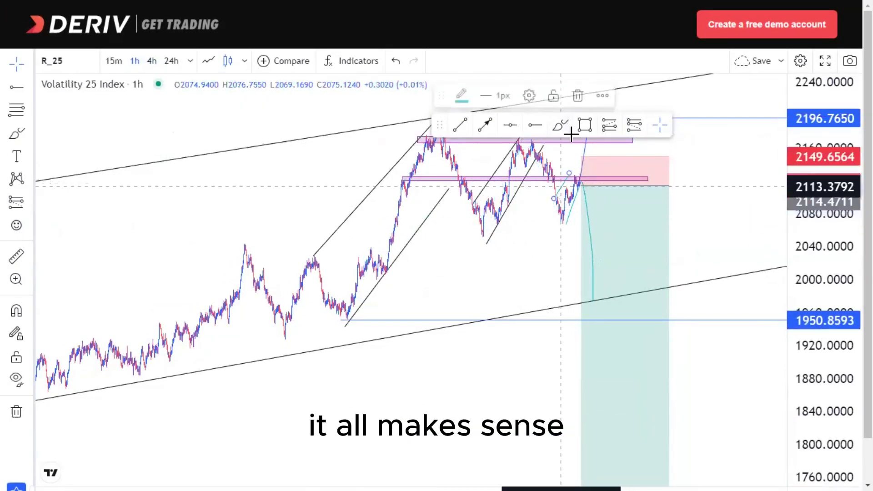
left_click(578, 96)
left_click(574, 209)
key("Delete")
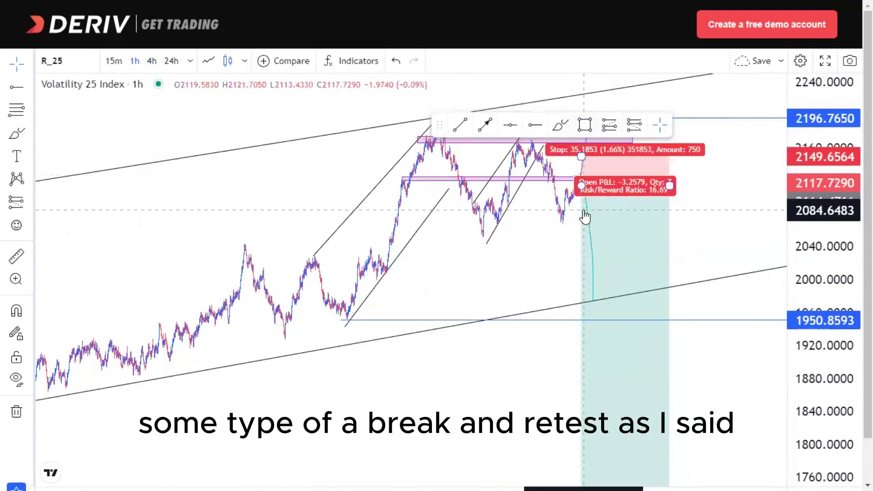
left_click(584, 94)
left_click(587, 204)
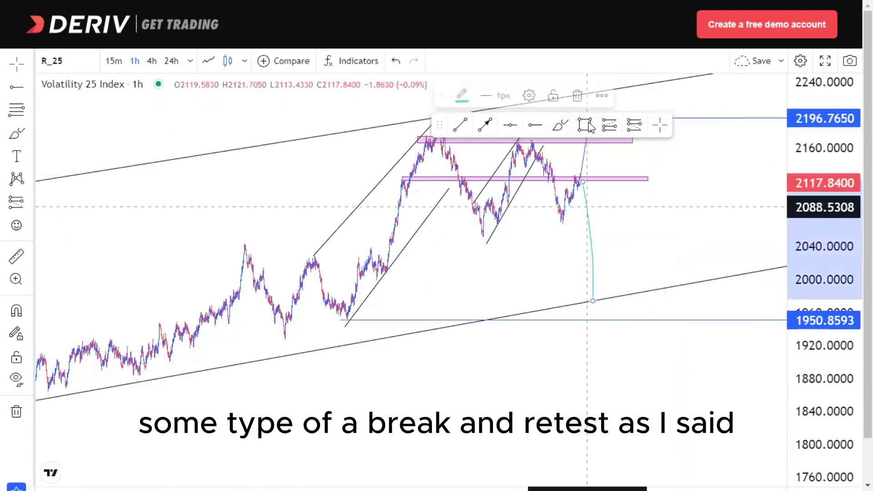
left_click(579, 96)
left_click(585, 157)
left_click(601, 96)
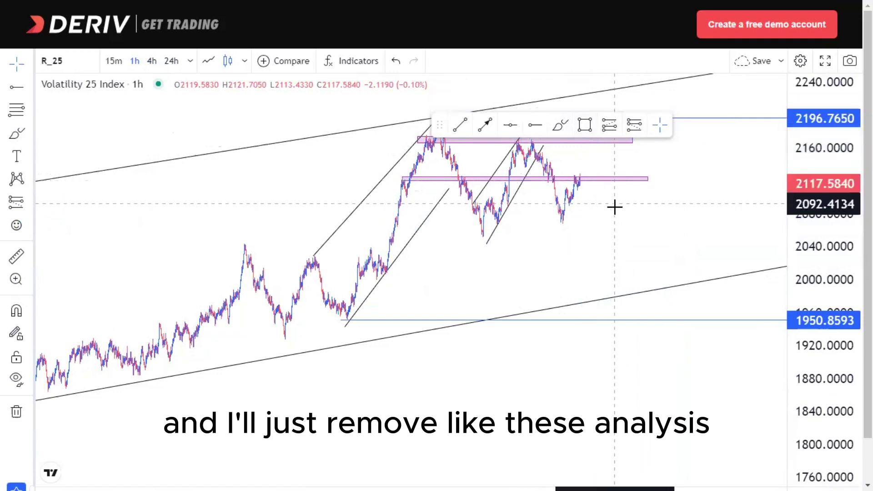
Step: Adjust the upper zone over the double top and brush a small circle on the 2196.7650 level beyond the latest price
left_click(416, 139)
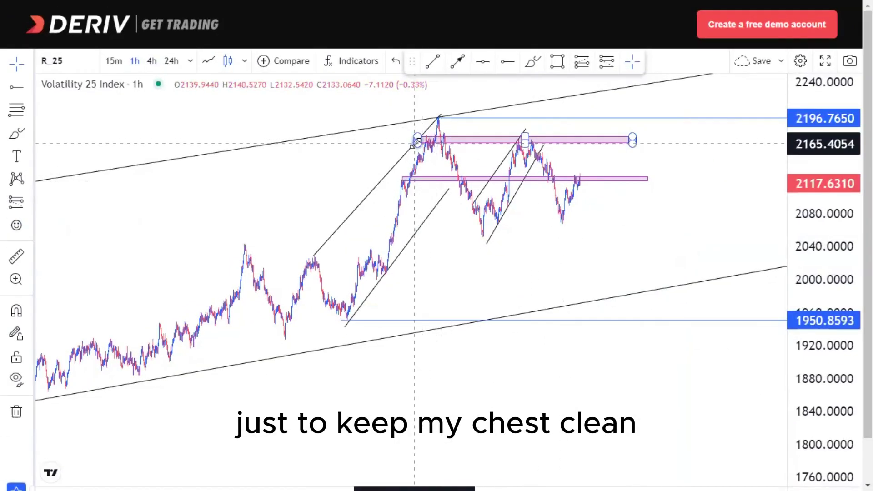
left_click_drag(416, 138, 426, 131)
left_click(619, 150)
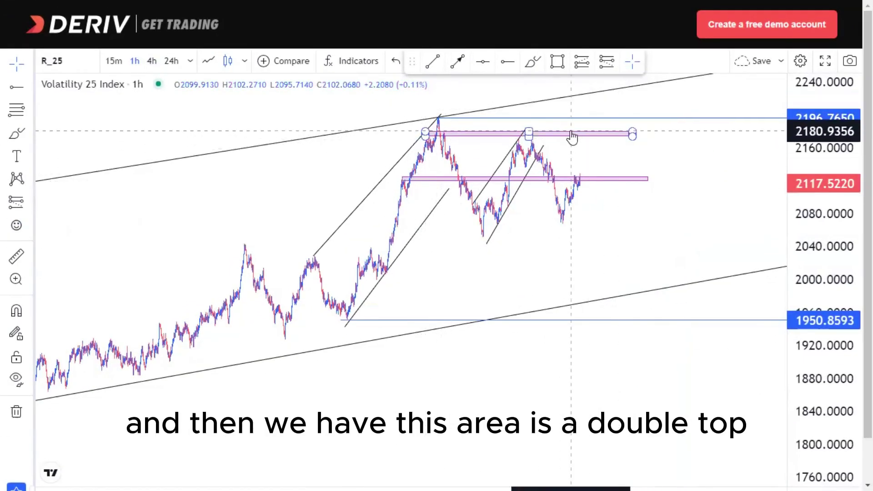
left_click_drag(571, 133, 566, 138)
left_click(591, 227)
scroll(577, 243, "up", 2)
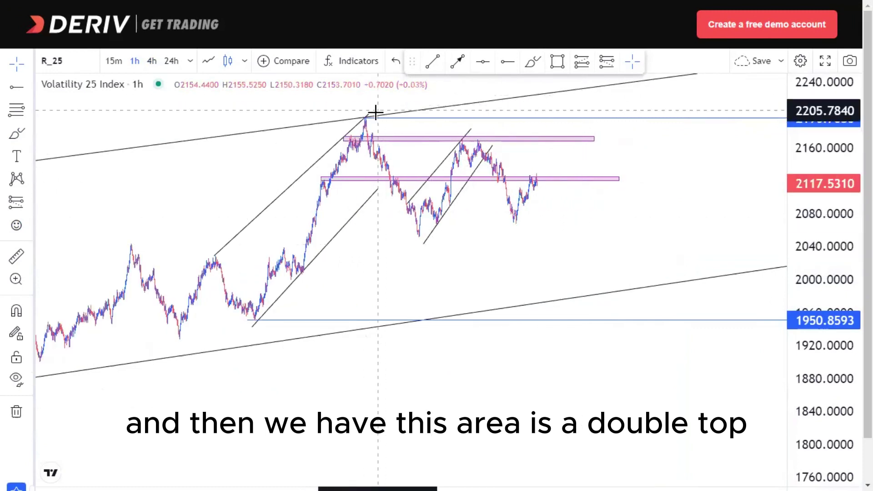
left_click(550, 117)
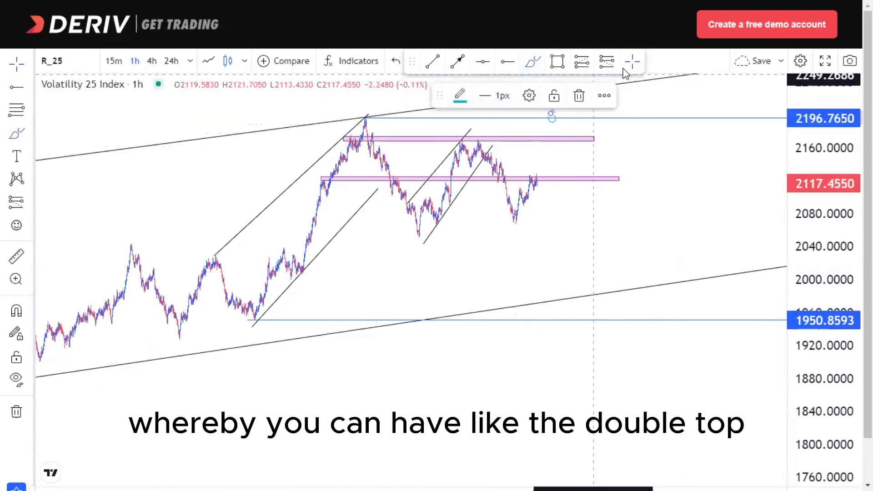
Step: Draw two rising trend lines above and below the latest rally into the lower zone to outline the flag
left_click_drag(617, 184, 528, 201)
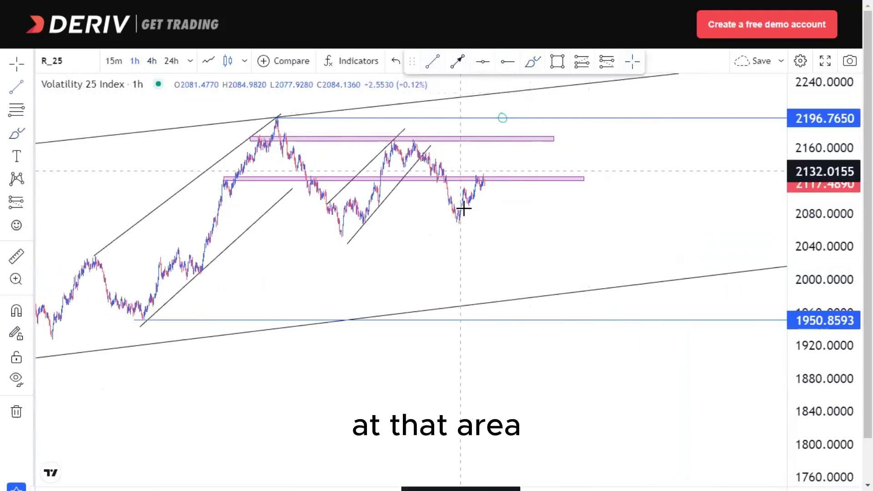
left_click(449, 197)
left_click(480, 173)
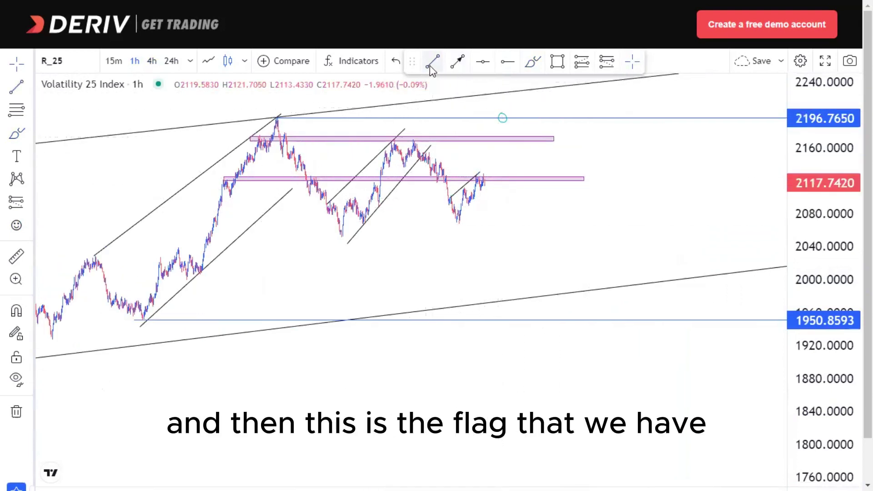
left_click(486, 181)
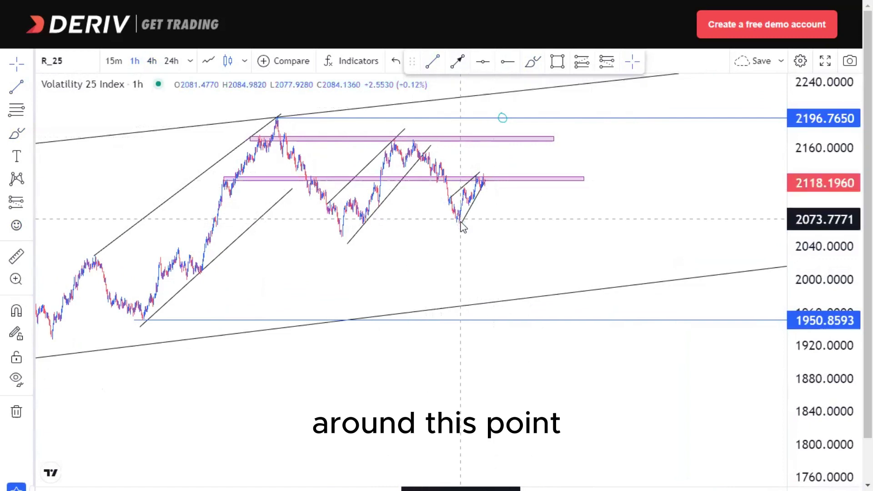
left_click(495, 192)
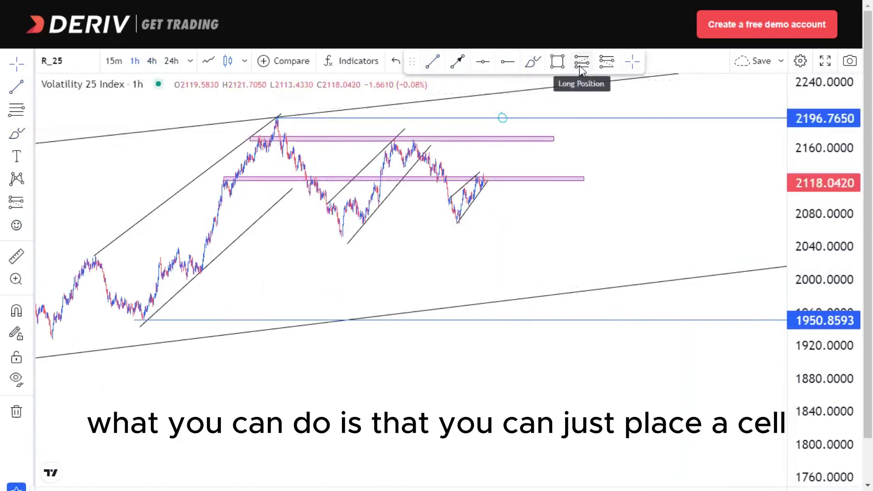
Step: Place a short position below the flag with entry 2104.8376, stop 2136.6745 and target 1952.6414
left_click(604, 63)
left_click(483, 193)
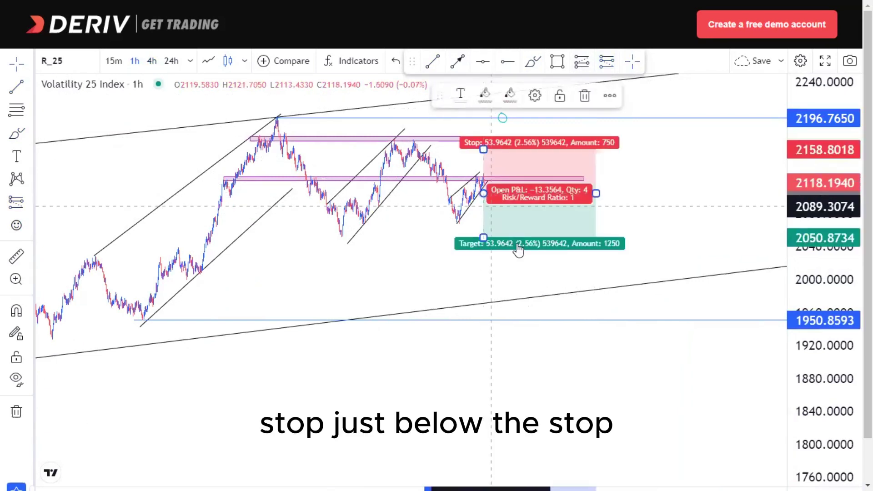
left_click_drag(485, 149, 492, 169)
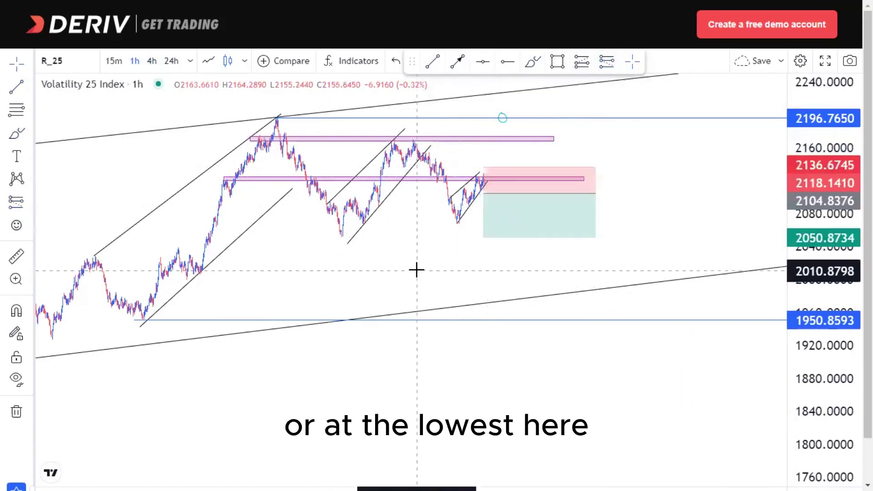
scroll(415, 269, "down", 4)
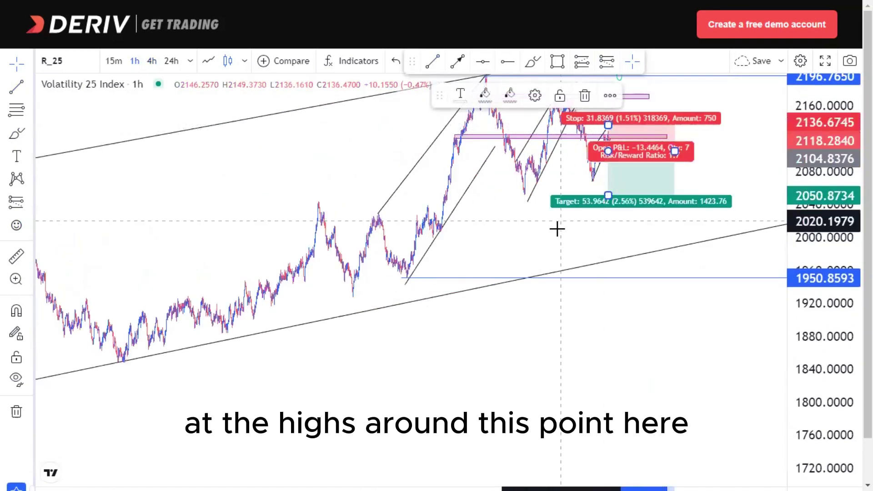
scroll(557, 229, "down", 3)
left_click_drag(611, 176, 607, 261)
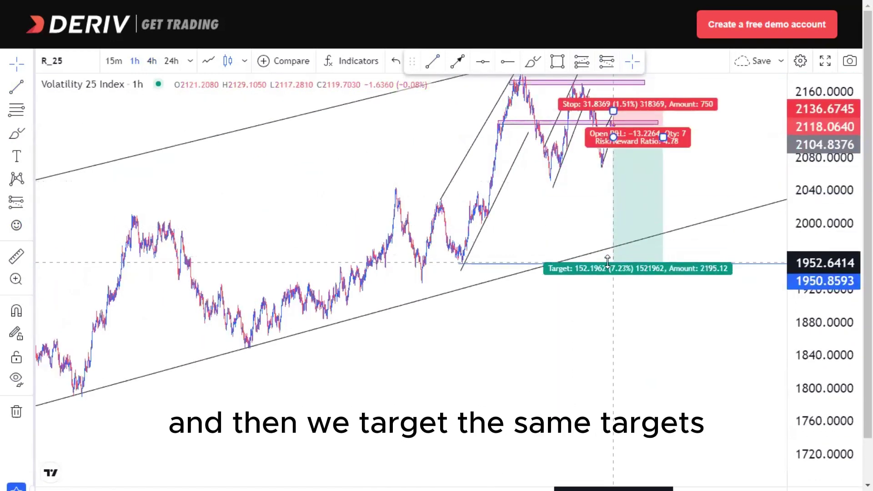
Step: Extend the short position's target to 1541.0286, just above the 1531.7744 level, and delete the small brushed circle
left_click_drag(559, 316, 456, 173)
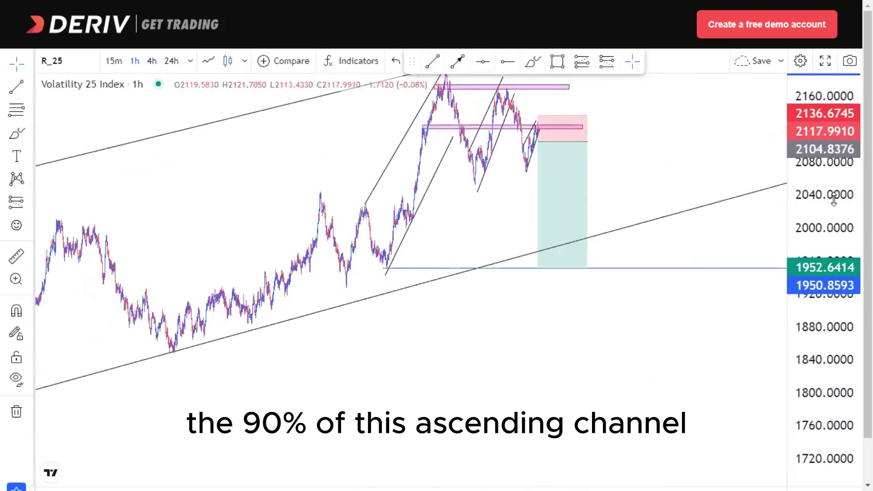
left_click_drag(828, 176, 828, 350)
mouse_move(539, 366)
left_mouse_down()
mouse_move(715, 220)
mouse_move(559, 291)
left_mouse_up()
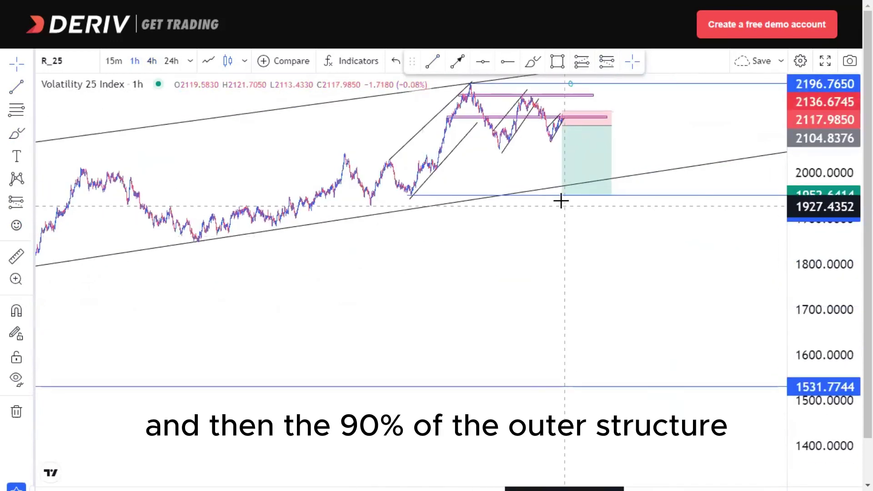
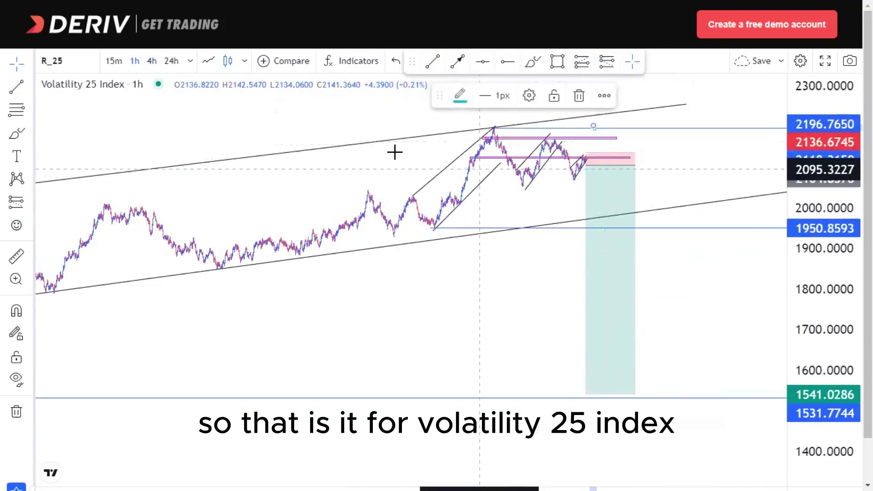
left_click(579, 95)
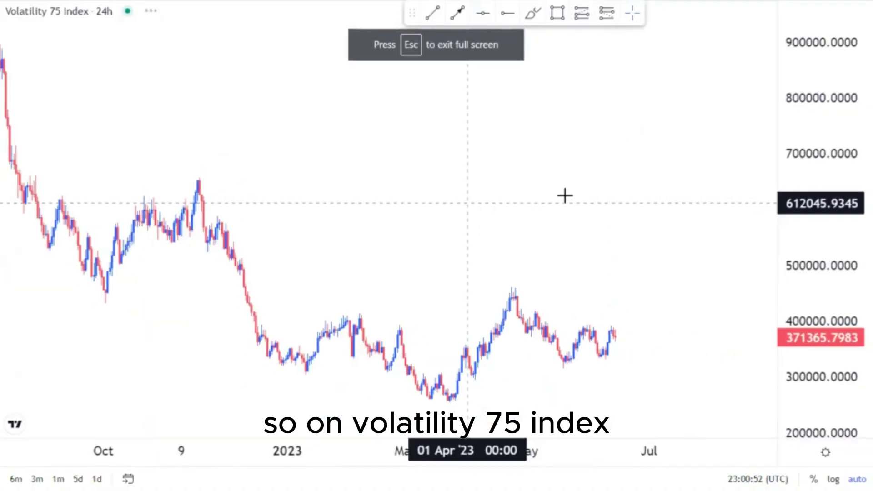
Step: Brush the impulsive and corrective swings of the overall structure on the daily Volatility 75 Index chart, and delete the tracing
scroll(565, 195, "down", 3)
scroll(588, 210, "up", 2)
left_click_drag(798, 129, 723, 178)
left_click_drag(467, 164, 565, 158)
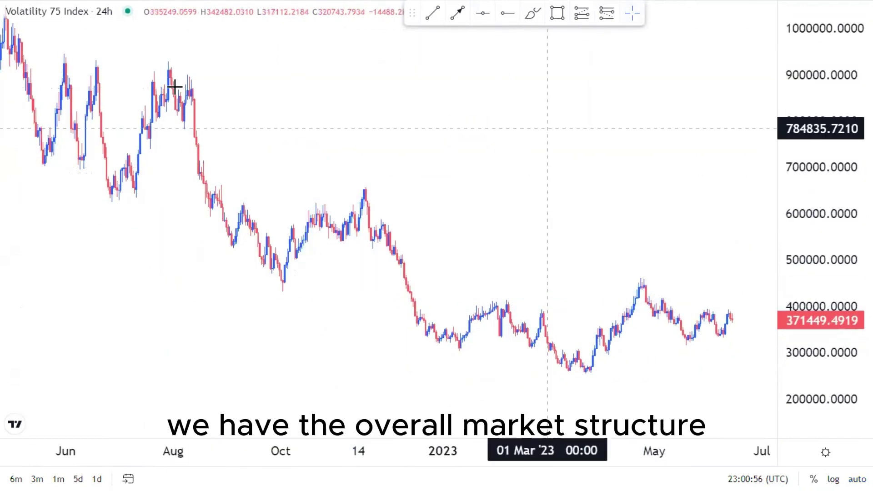
scroll(291, 153, "down", 3)
scroll(380, 241, "down", 3)
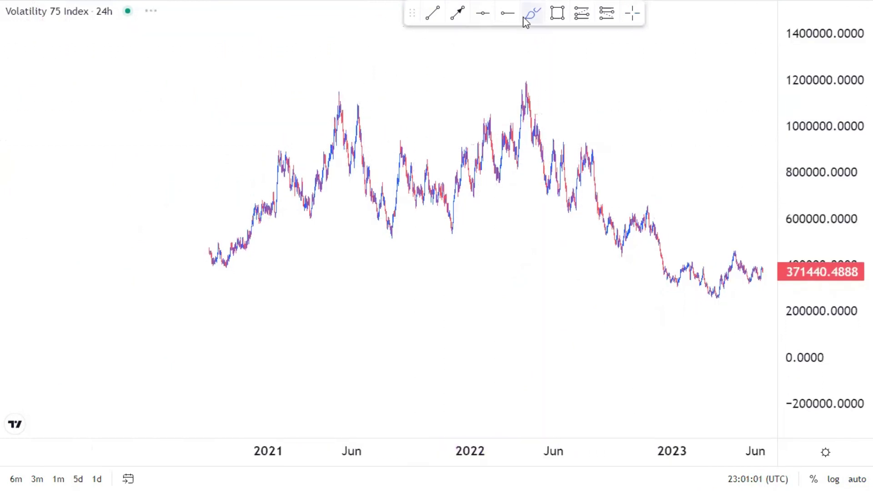
mouse_move(344, 99)
left_mouse_down()
mouse_move(413, 226)
mouse_move(493, 156)
mouse_move(526, 93)
mouse_move(581, 193)
left_mouse_up()
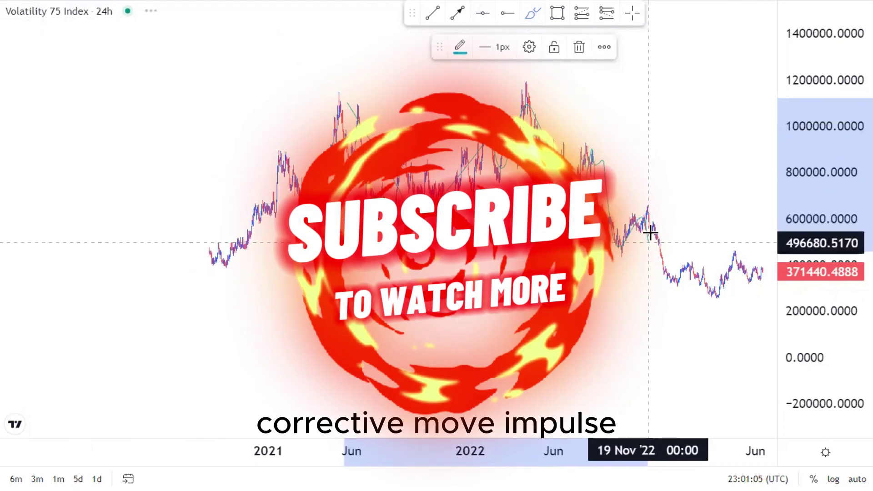
mouse_move(657, 210)
left_mouse_down()
mouse_move(676, 290)
mouse_move(687, 259)
mouse_move(707, 267)
mouse_move(720, 302)
mouse_move(731, 250)
left_mouse_up()
scroll(590, 227, "up", 5)
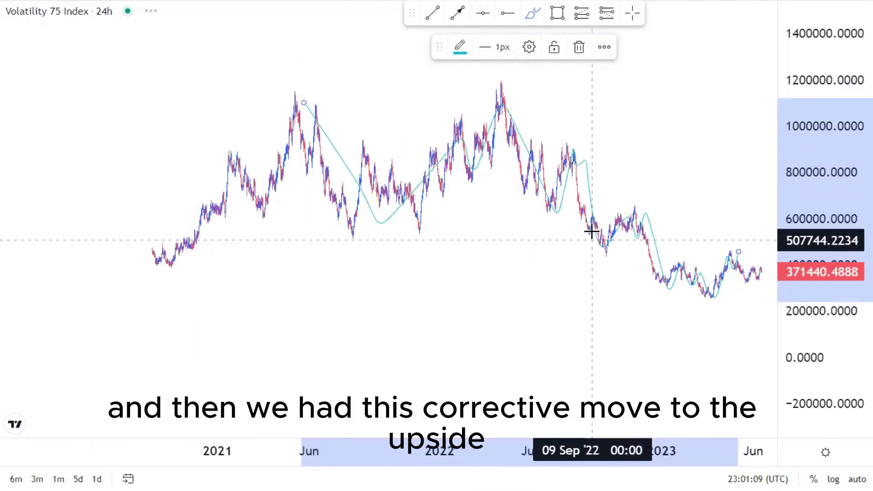
left_click(580, 48)
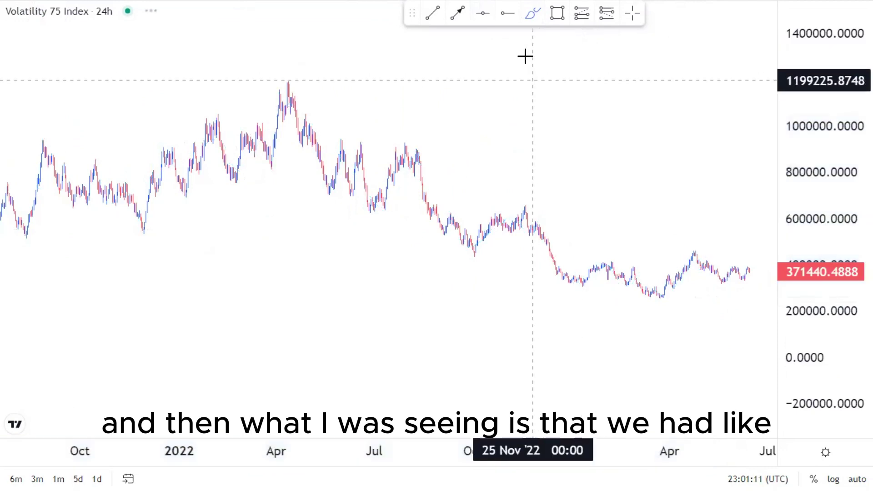
Step: Draw a thin rectangle zone from 29 Sep '22 to 28 Aug '23 with its upper edge at 459647.9452 as the break-and-retest area
left_click_drag(608, 156, 529, 130)
left_click_drag(839, 376, 839, 249)
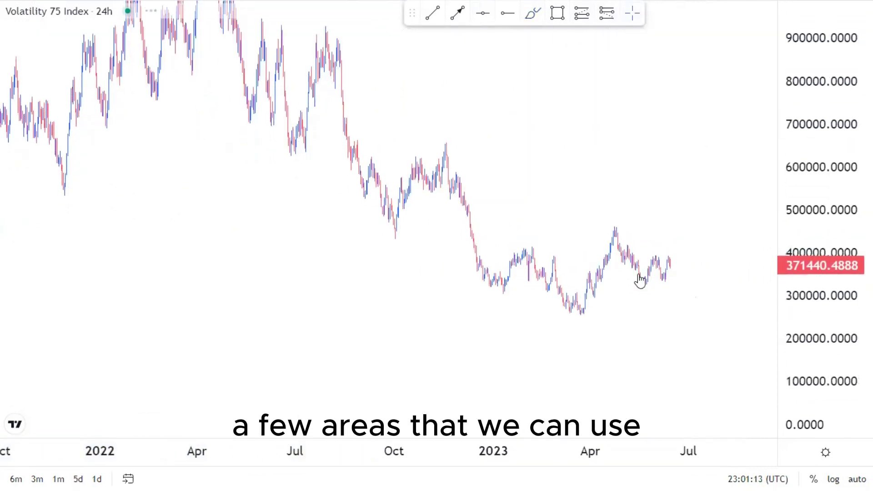
scroll(639, 278, "up", 5)
left_click(556, 14)
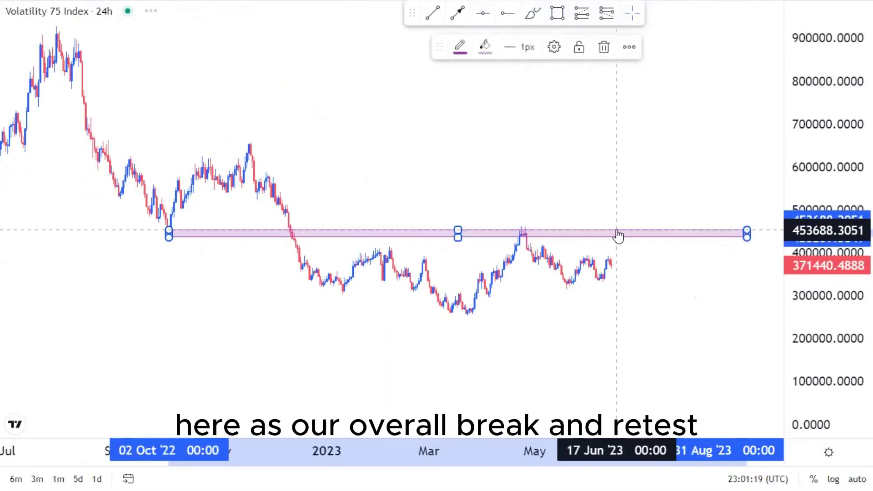
left_click_drag(617, 231, 611, 227)
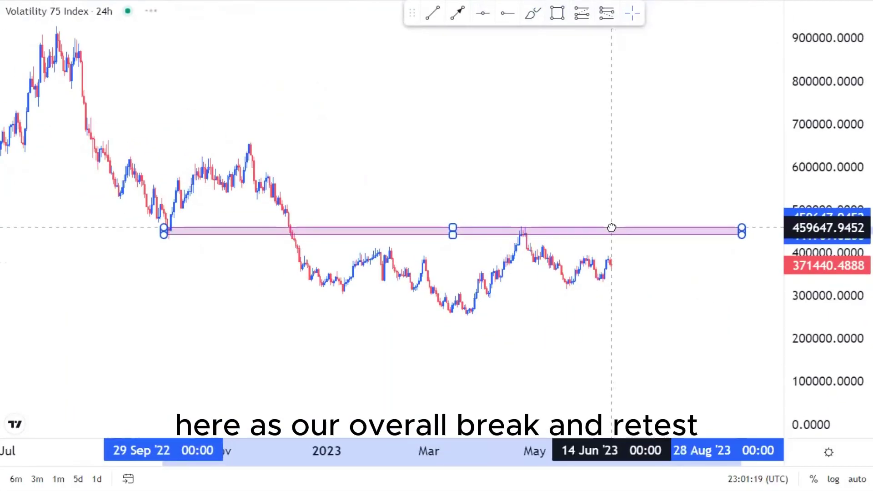
left_click(603, 262)
Step: Brush the drop and retest into the zone with LH and LL labels, and delete all these strokes
left_click(530, 16)
mouse_move(254, 151)
left_mouse_down()
mouse_move(351, 240)
mouse_move(468, 322)
mouse_move(524, 229)
left_mouse_up()
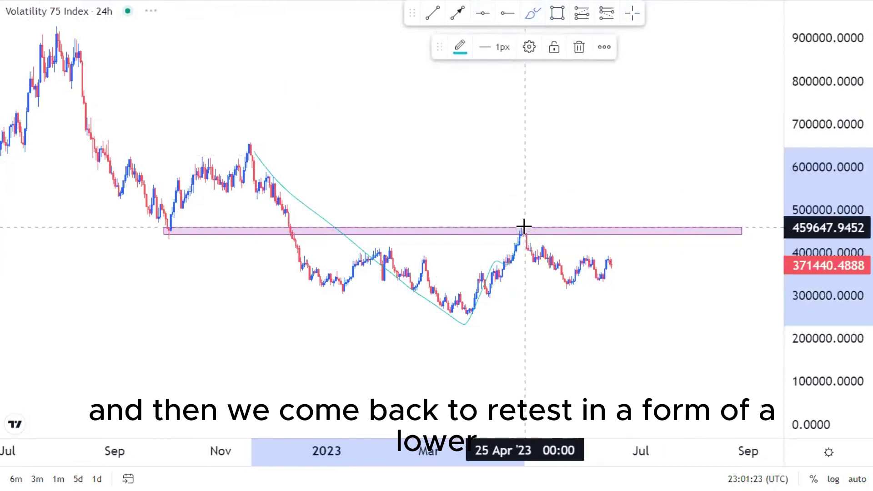
mouse_move(520, 186)
left_mouse_down()
mouse_move(525, 210)
mouse_move(541, 187)
left_mouse_up()
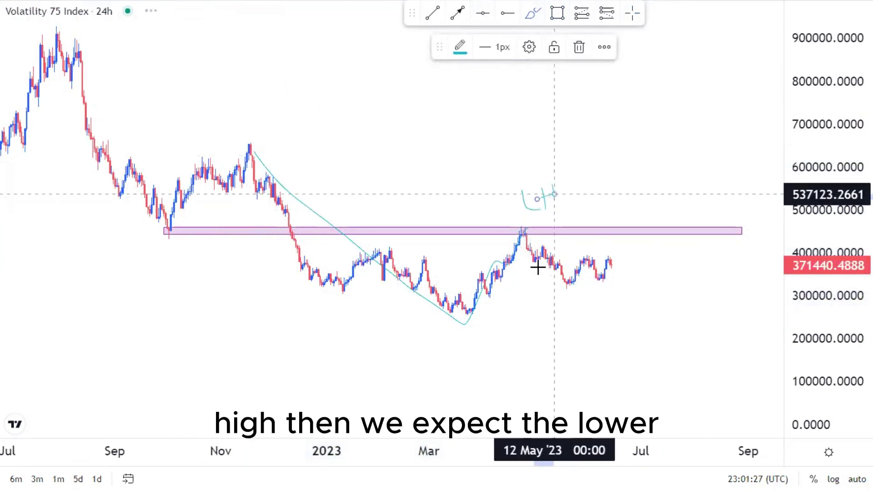
left_click_drag(579, 347, 618, 375)
left_click_drag(628, 338, 654, 361)
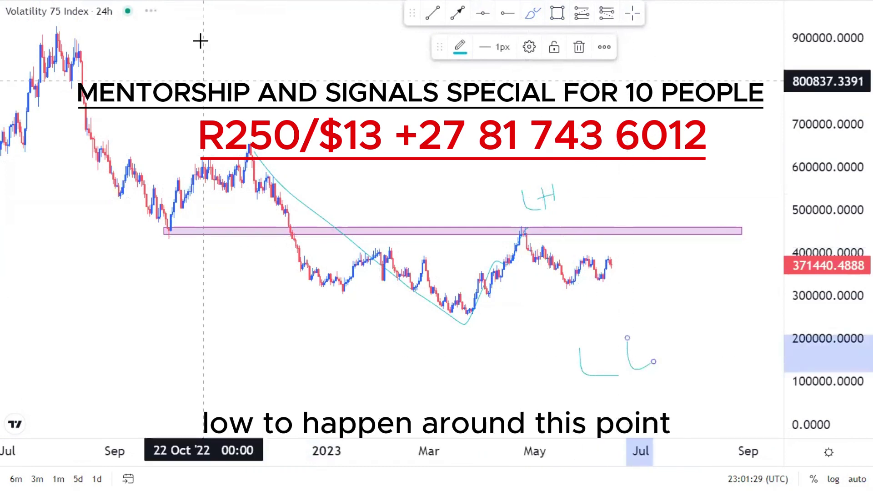
left_click(578, 48)
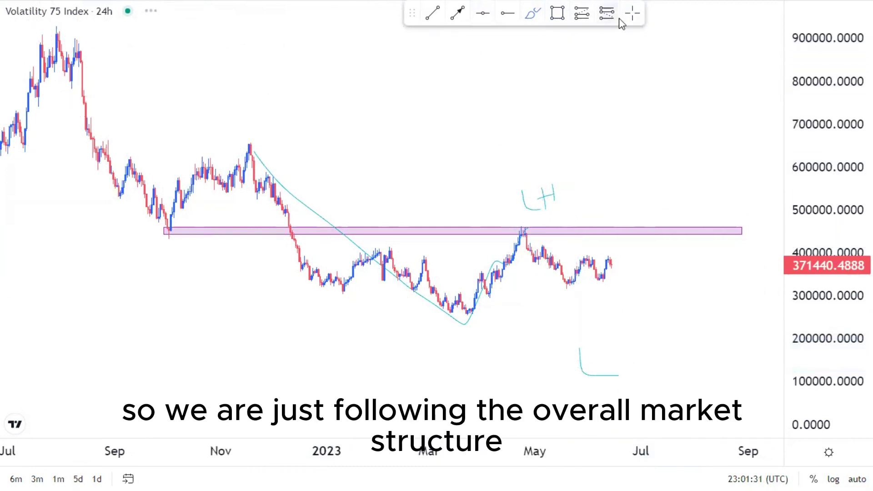
left_click(554, 200)
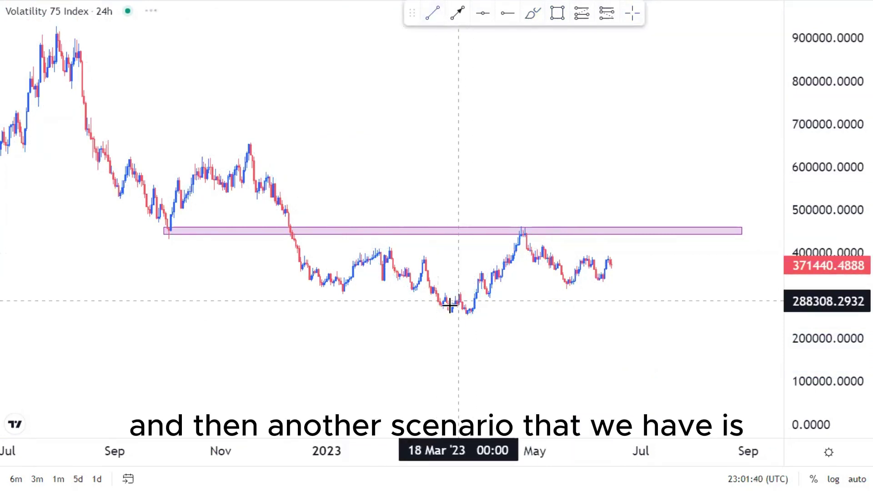
Step: Draw two rising trend lines around the March to April 2023 rally into the zone, the lower one from 243610.9927 to 440279.1150
left_click(450, 297)
left_click(527, 220)
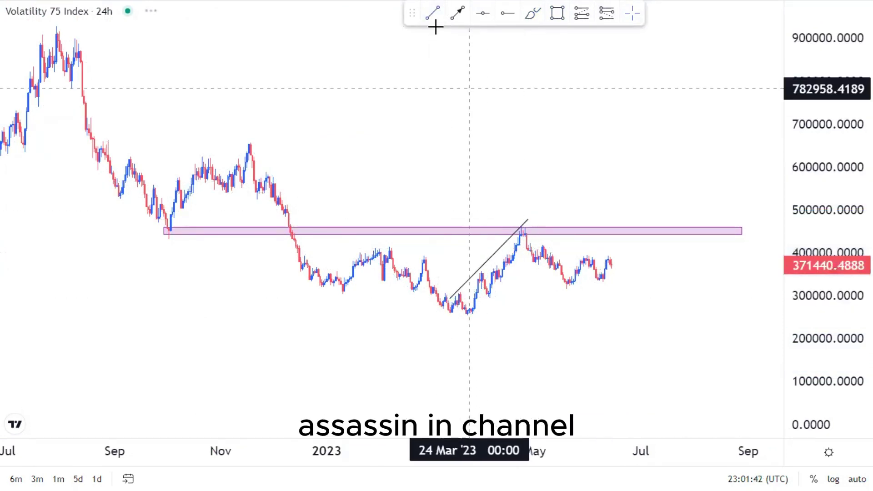
left_click(531, 235)
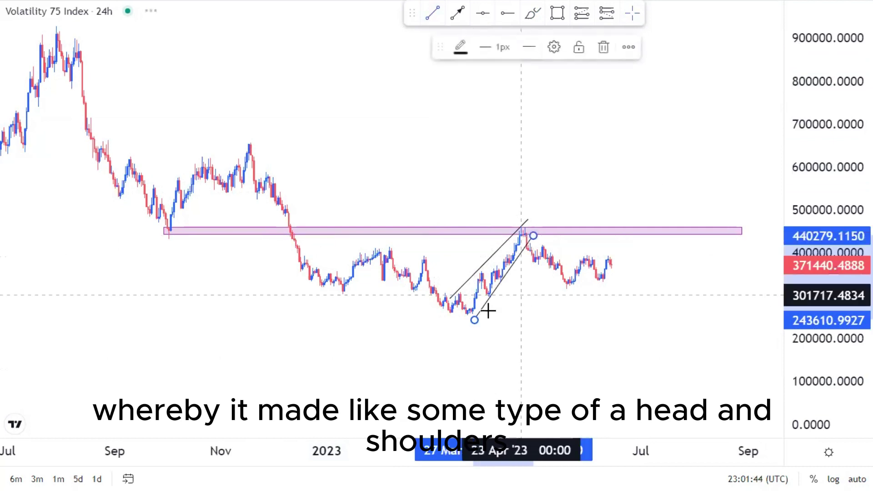
Step: Refit the two rising trend lines of the March to April 2023 channel, moving the upper line's start to 10 Mar '23
left_click_drag(474, 320, 472, 314)
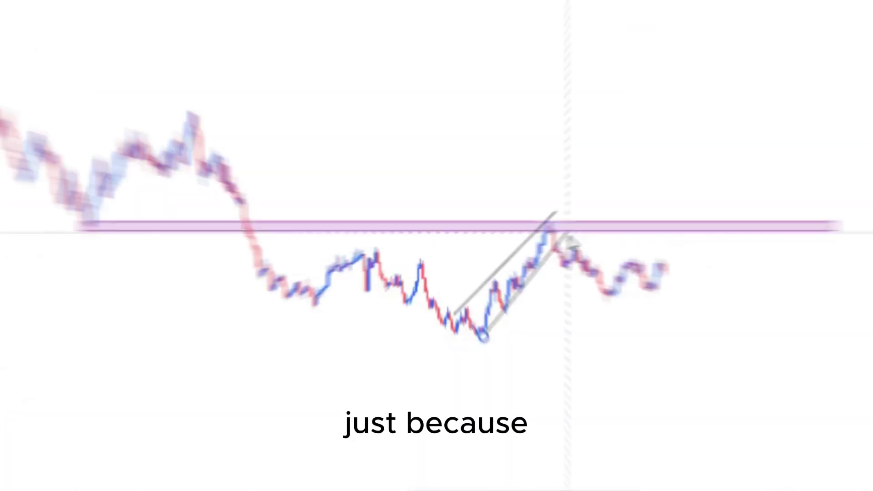
left_click_drag(533, 235, 542, 242)
left_click(458, 304)
left_click(449, 298)
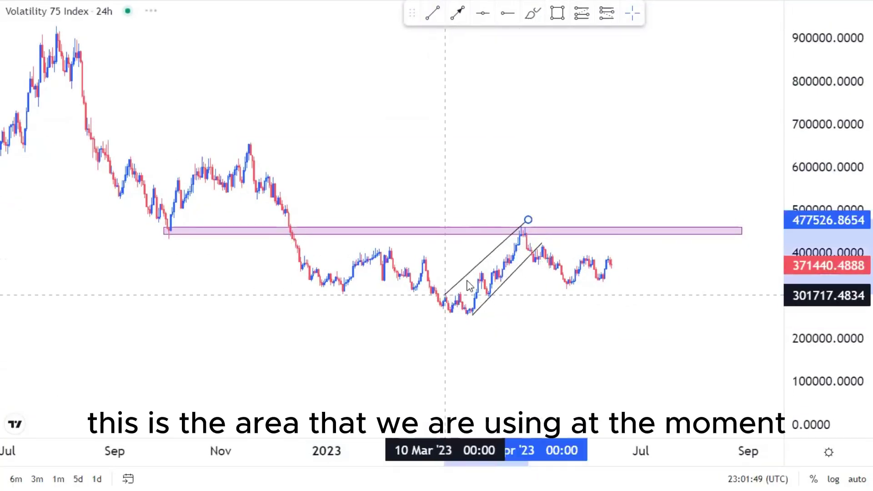
Step: Brush the left shoulder, head and right shoulder over the 2023 price swings, and delete the tracing
left_click(531, 14)
mouse_move(343, 293)
left_mouse_down()
mouse_move(374, 234)
mouse_move(460, 311)
mouse_move(504, 227)
mouse_move(566, 290)
left_mouse_up()
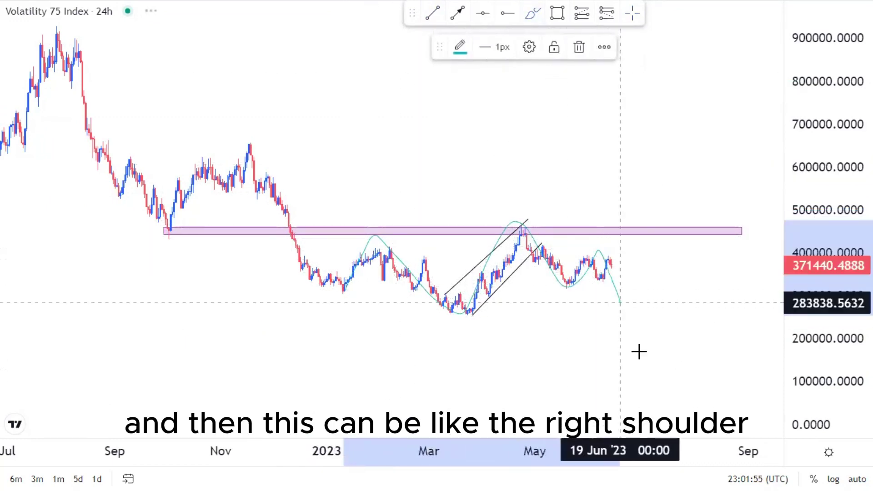
left_click_drag(638, 351, 649, 383)
left_click(578, 47)
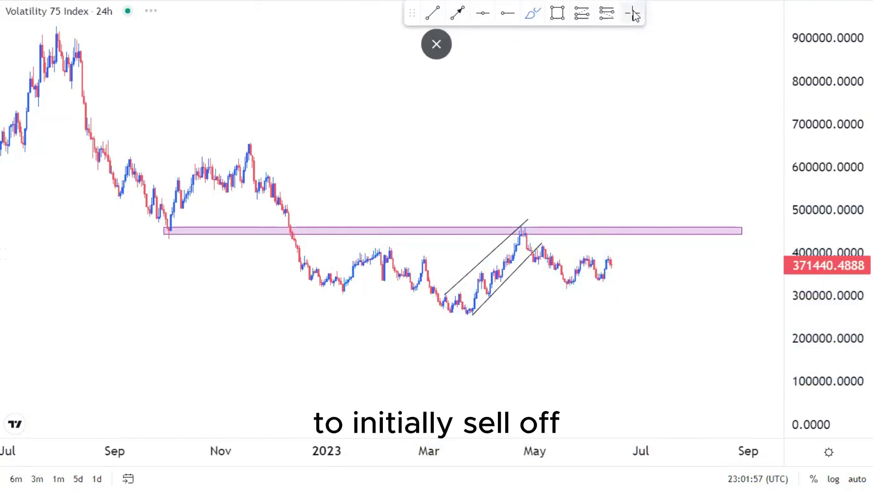
Step: Draw a thin rectangle zone at about 400000 from 28 Jan '23 to just beyond the latest candles as the rejection area
scroll(315, 179, "up", 2)
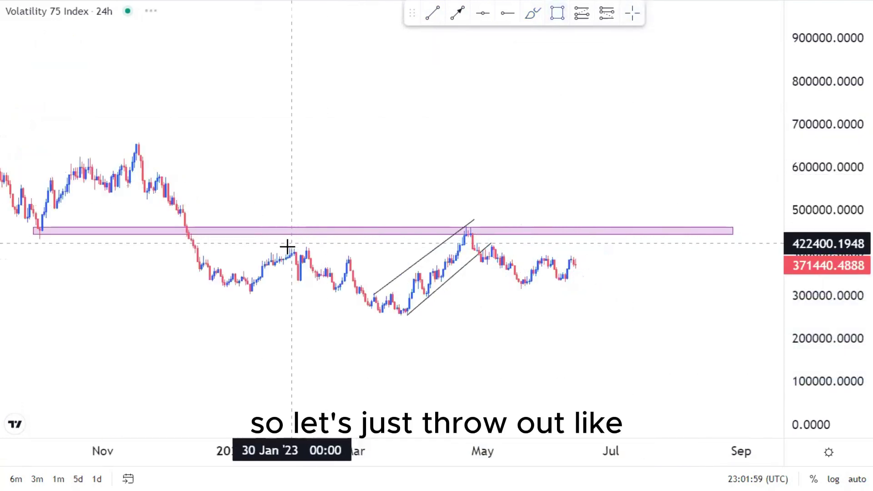
left_click_drag(288, 249, 435, 250)
left_click_drag(587, 254, 600, 251)
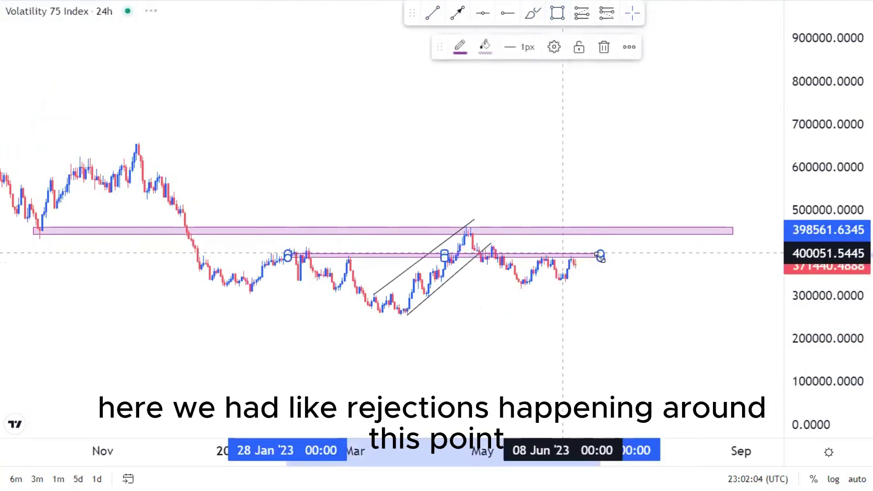
Step: Extend the rejection zone's start back to 23 Jan '23 and brush circles around the price rejections along it
left_click(436, 135)
mouse_move(276, 252)
left_mouse_down()
mouse_move(328, 260)
mouse_move(351, 249)
left_mouse_up()
left_click(532, 13)
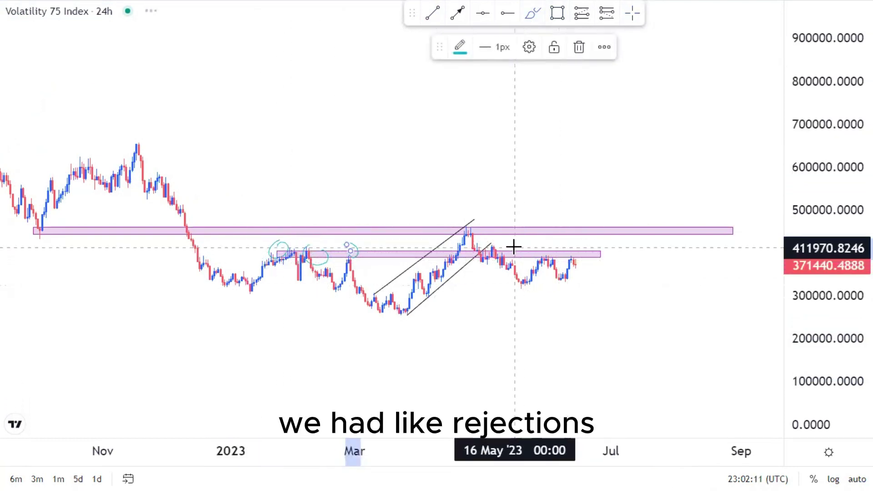
left_click_drag(559, 244, 558, 248)
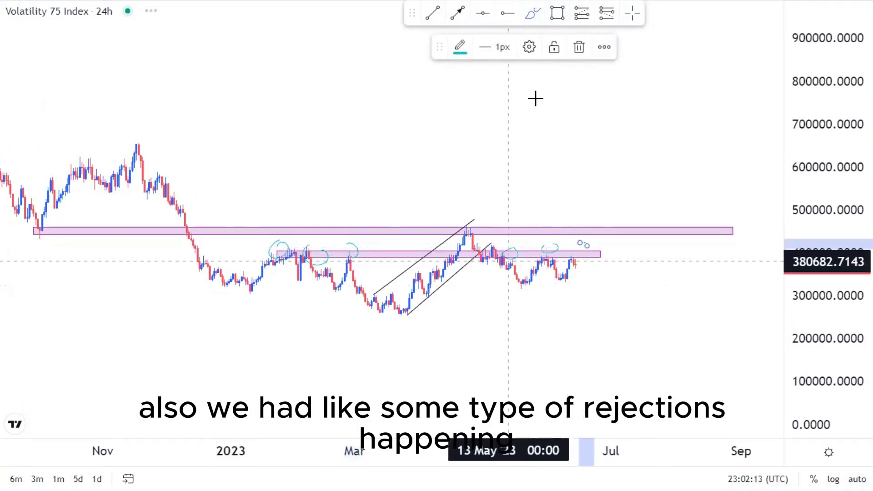
Step: Draw two rising trend lines around the May to June 2023 correction, the upper one starting on 13 May '23
left_click(641, 9)
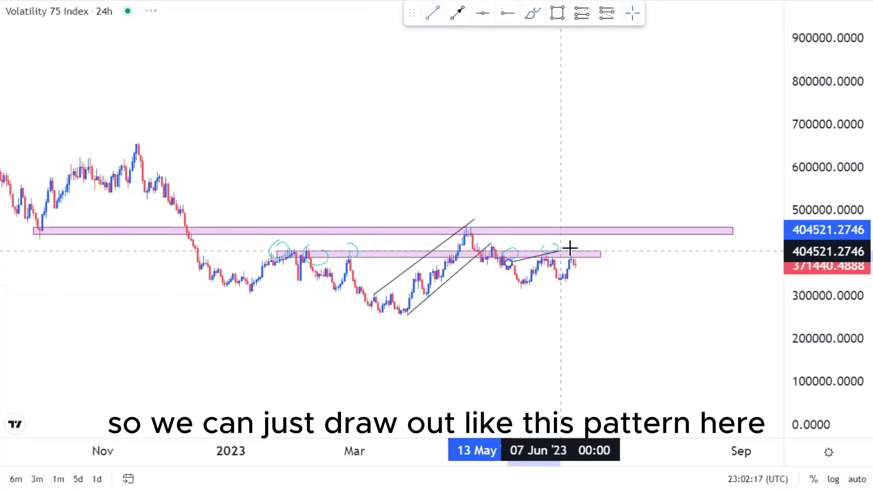
left_click(521, 290)
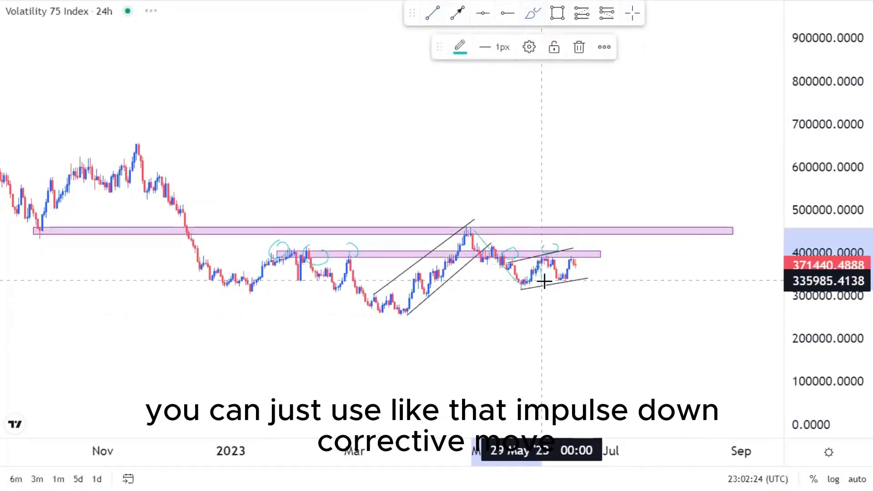
Step: Brush the impulse, correction and expected drop from the April high, and mark the target with a horizontal ray at 252550.4528
double_click(594, 367)
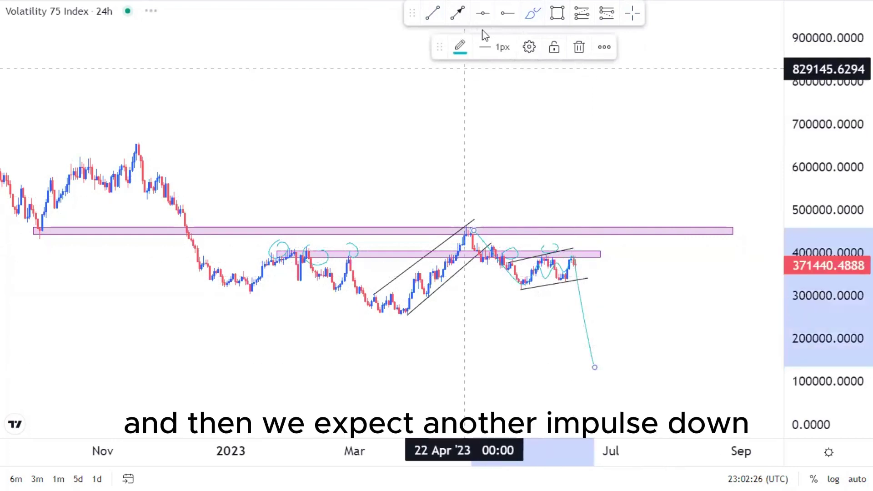
left_click(508, 12)
left_click(391, 316)
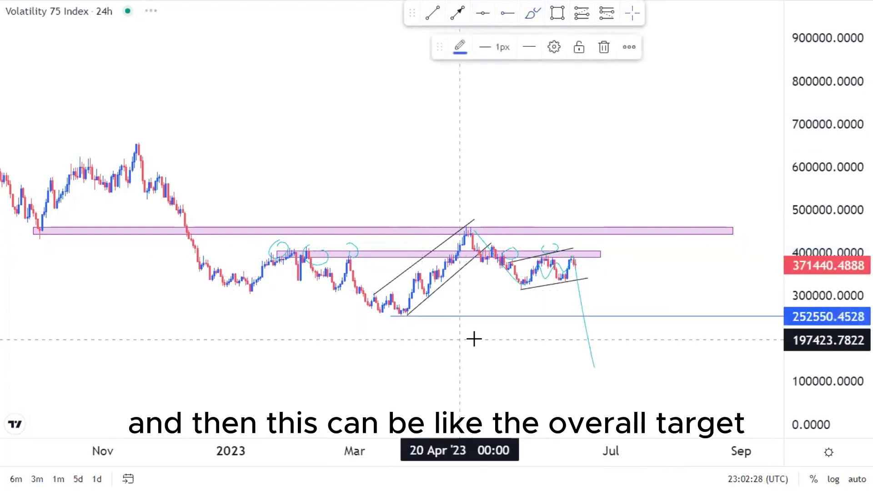
Step: Examine the overall market structure on the daily chart from 2021 to 2023
scroll(473, 333, "down", 3)
left_click_drag(465, 336, 360, 319)
scroll(423, 306, "down", 3)
scroll(423, 308, "down", 5)
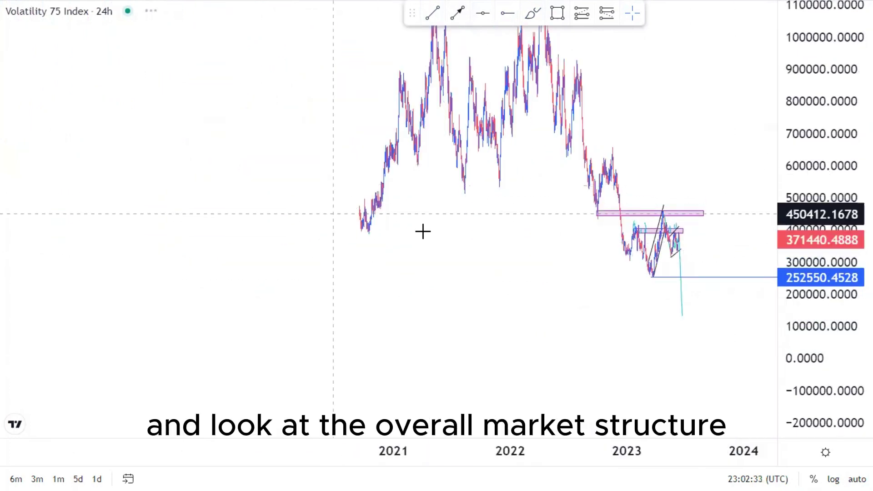
scroll(273, 317, "up", 10)
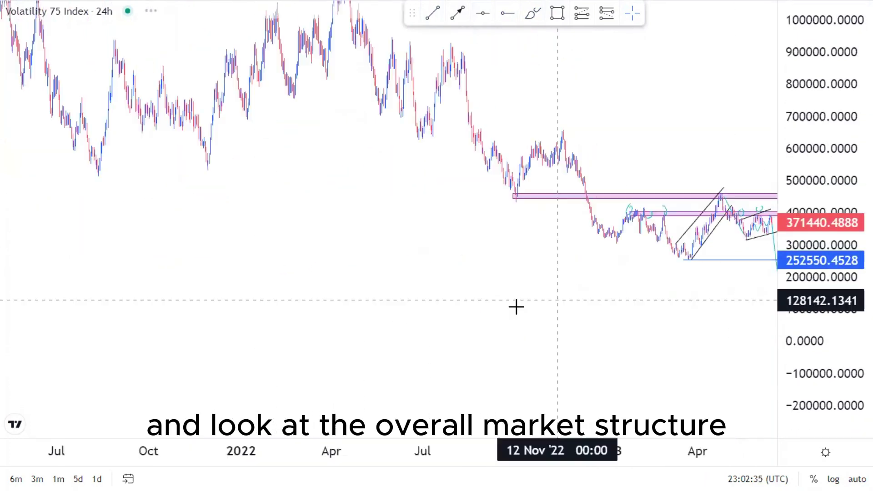
scroll(515, 304, "up", 1)
left_click_drag(518, 317, 350, 322)
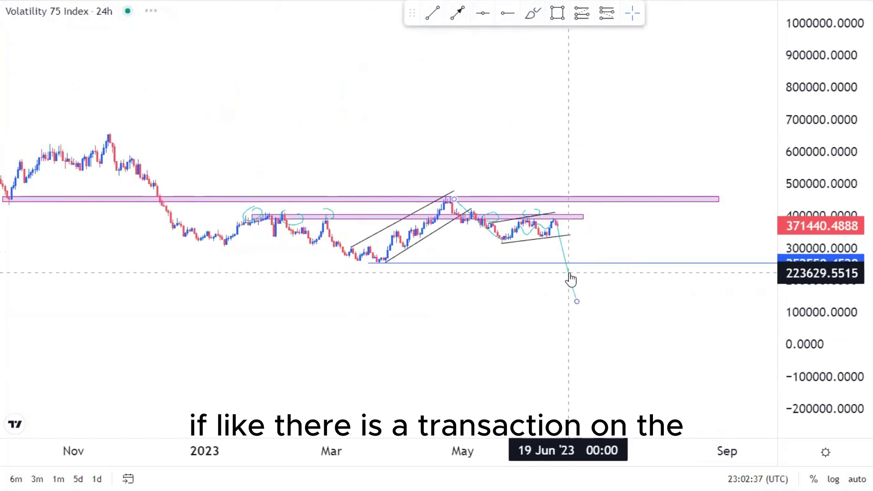
Step: Delete the brushed impulse path and the brushed circles on the rejections from March 2023 onwards
left_click(567, 235)
left_click(582, 50)
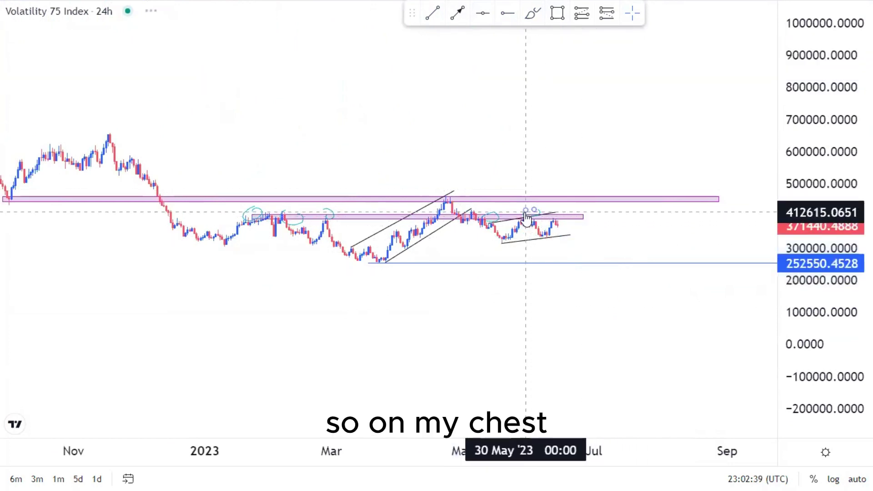
left_click(582, 52)
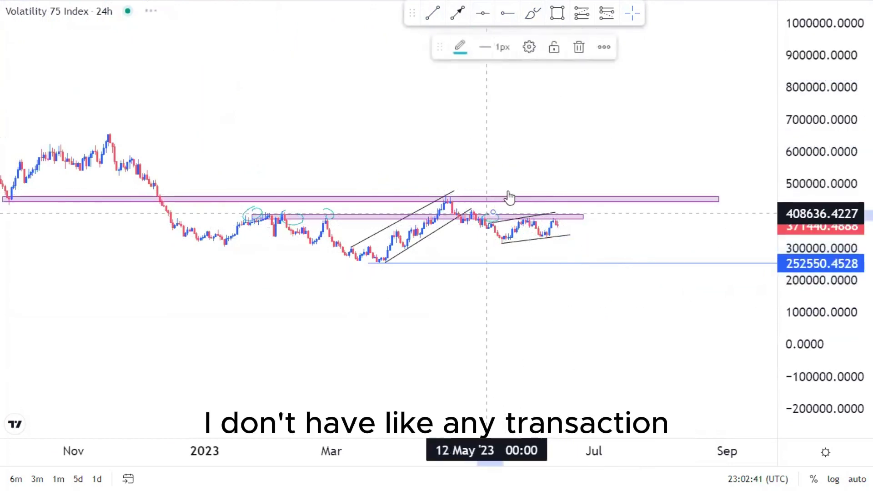
left_click(333, 212)
left_click(579, 49)
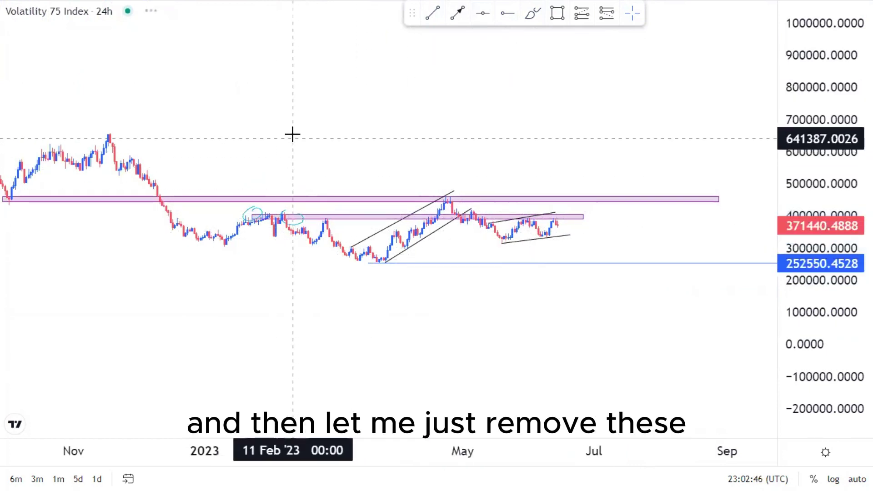
Step: Switch the chart to the 4-hour timeframe and refit the upper trend line of the May to June channel, extending its end
type("4H")
key("Return")
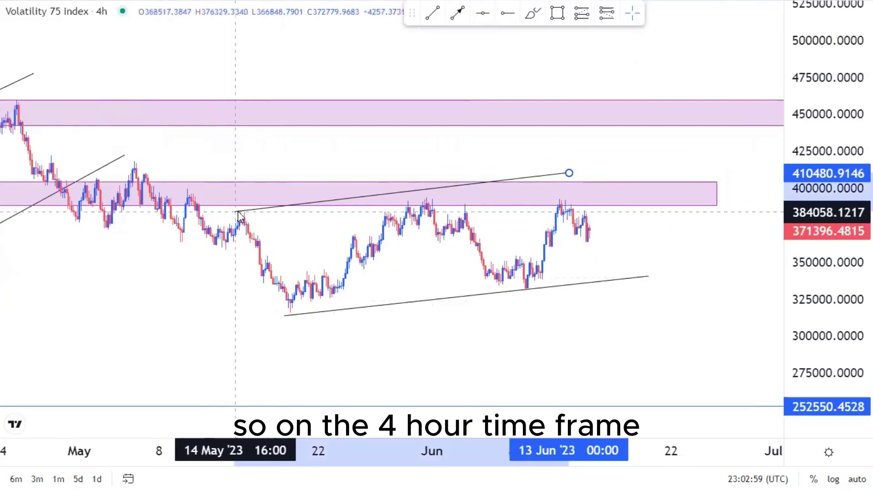
left_click(541, 177)
left_click_drag(590, 182, 622, 185)
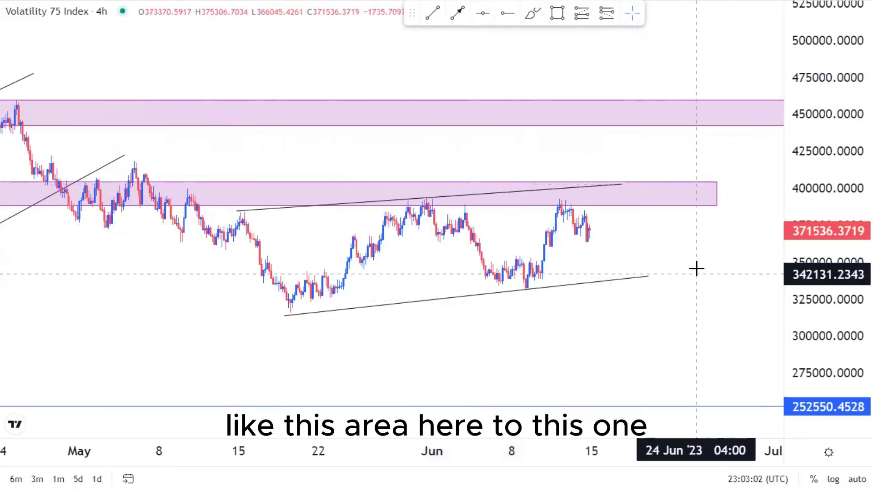
Step: Move the start of the channel's lower trend line to 314900.3693 on 17 May '23 and extend its end past 20 Jun '23
scroll(697, 268, "down", 3)
left_click_drag(419, 315, 409, 314)
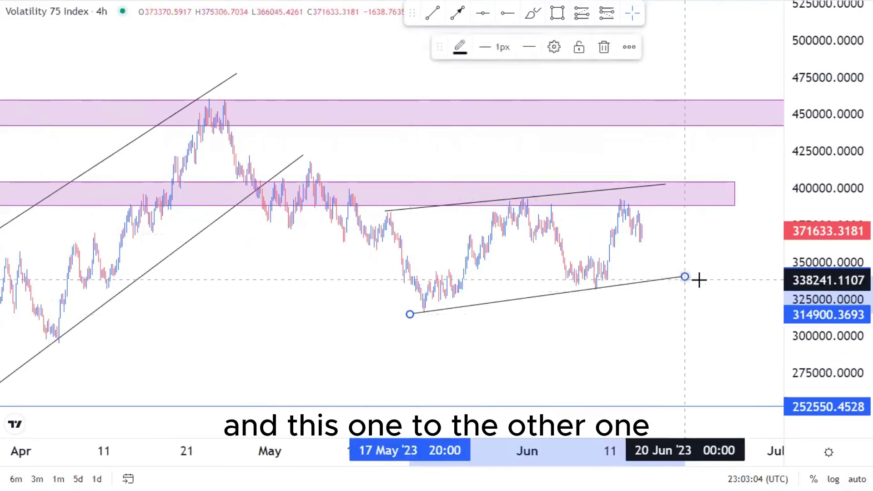
left_click_drag(684, 277, 708, 276)
left_click(637, 312)
Step: Thin the lower rejection zone and raise it to about 410000 at the January and February highs, starting on 21 Jan '23
scroll(637, 311, "down", 5)
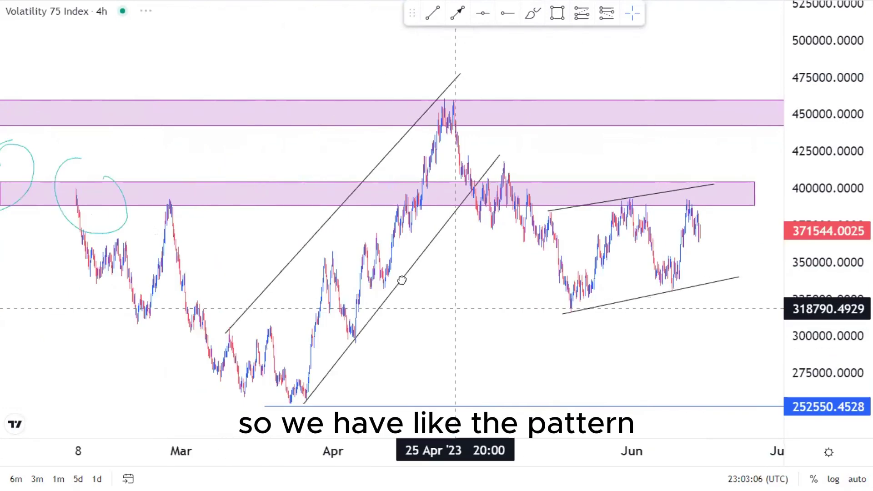
left_click_drag(454, 308, 420, 294)
left_click_drag(719, 192, 753, 176)
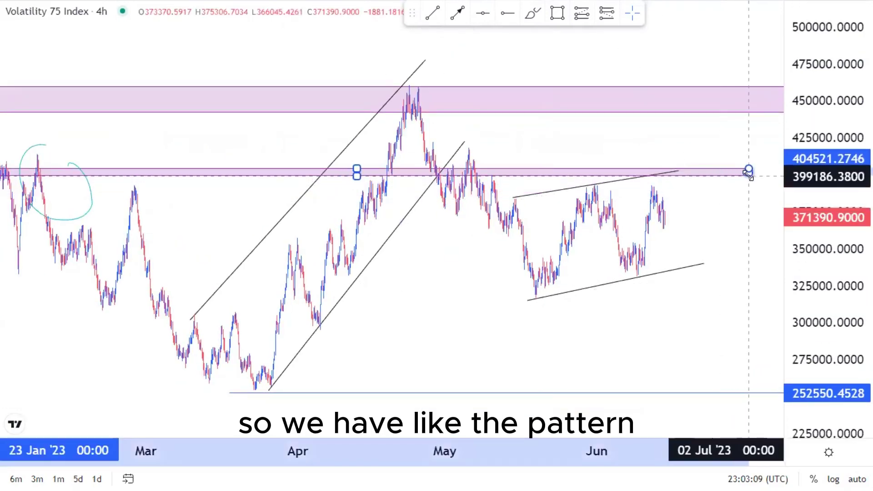
scroll(463, 169, "down", 3)
left_click_drag(465, 174, 451, 177)
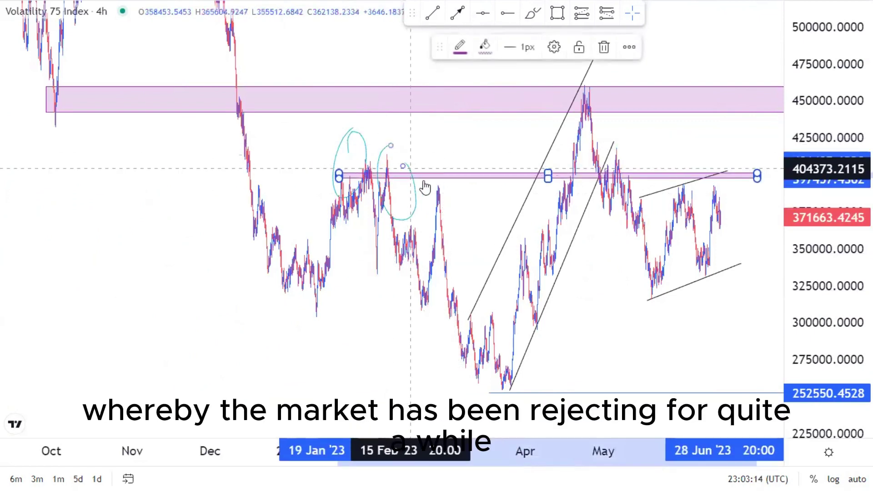
scroll(425, 187, "up", 2)
left_click_drag(357, 175, 368, 156)
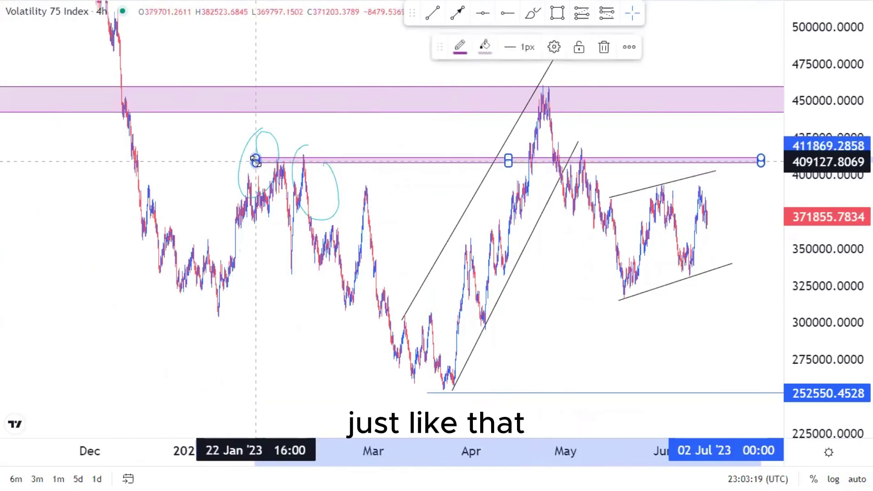
left_click_drag(255, 158, 249, 162)
left_click(544, 262)
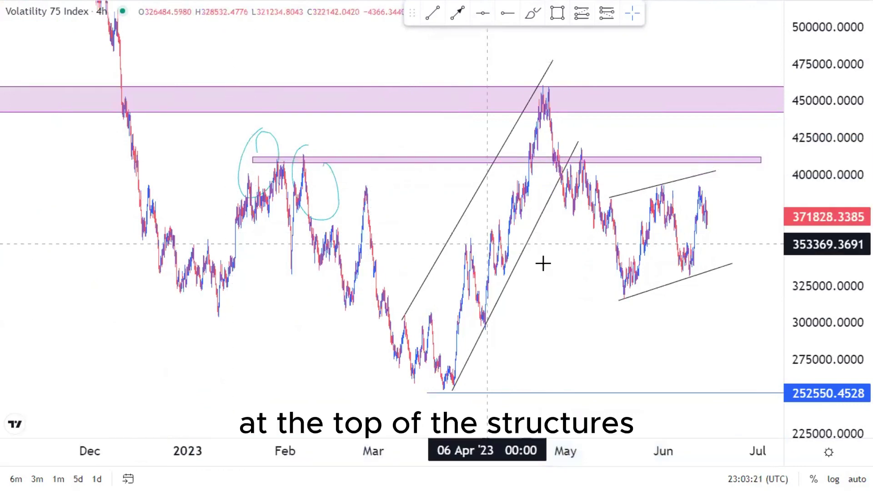
Step: Raise the thin rejection zone to the early May 2023 swing high
scroll(559, 263, "up", 4)
left_click(465, 156)
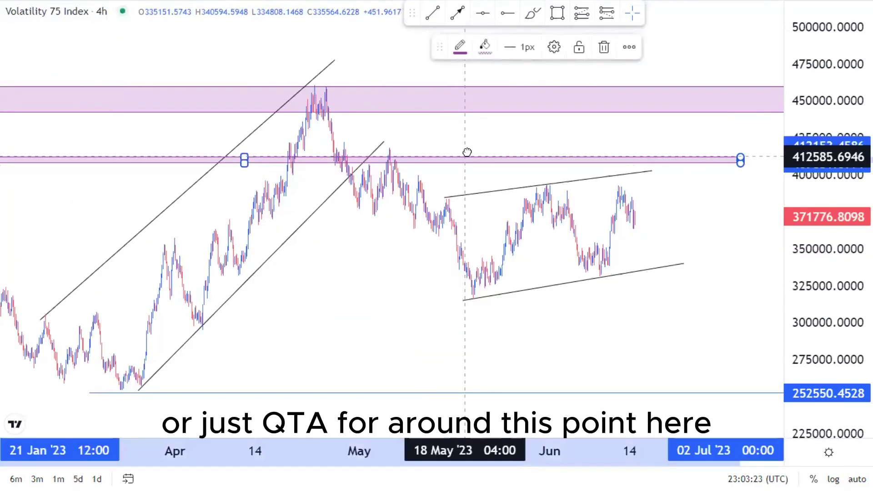
left_click_drag(465, 157, 470, 149)
left_click(399, 262)
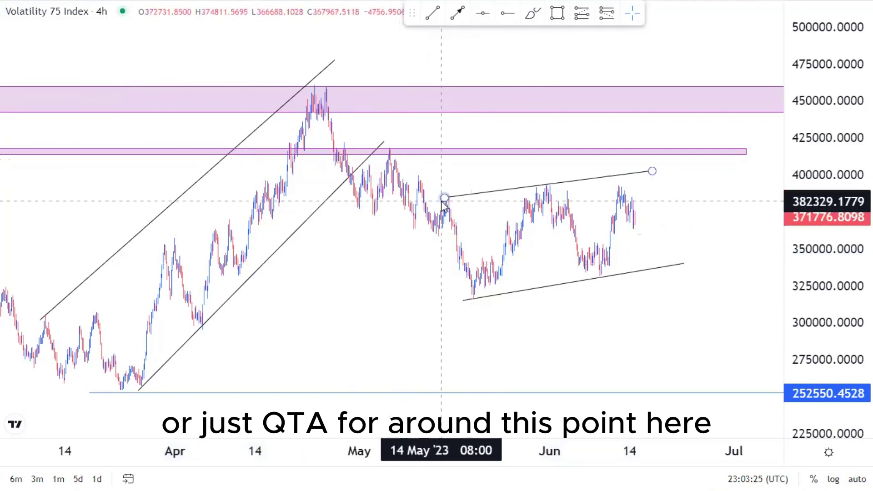
Step: Draw a small thin rectangle zone at about 392000 across the late May and mid-June highs inside the channel
scroll(294, 216, "up", 3)
left_click_drag(294, 216, 470, 218)
scroll(454, 171, "up", 3)
left_click_drag(394, 193, 227, 195)
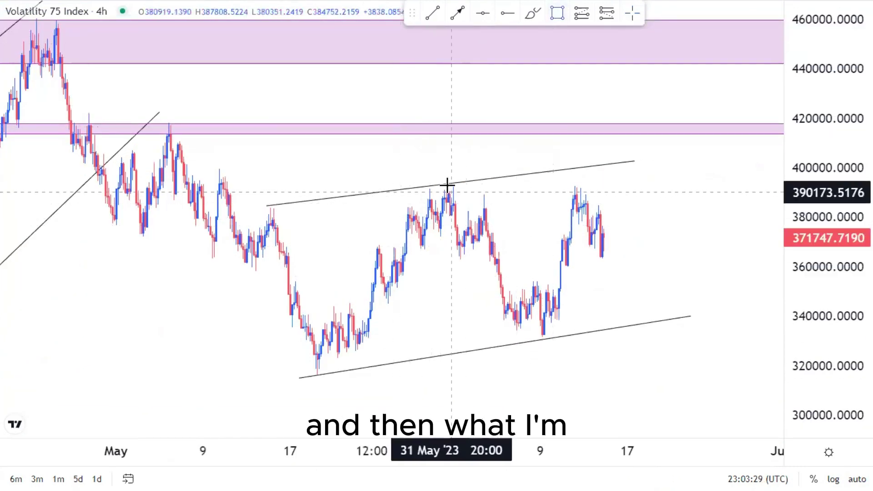
left_click_drag(446, 187, 631, 191)
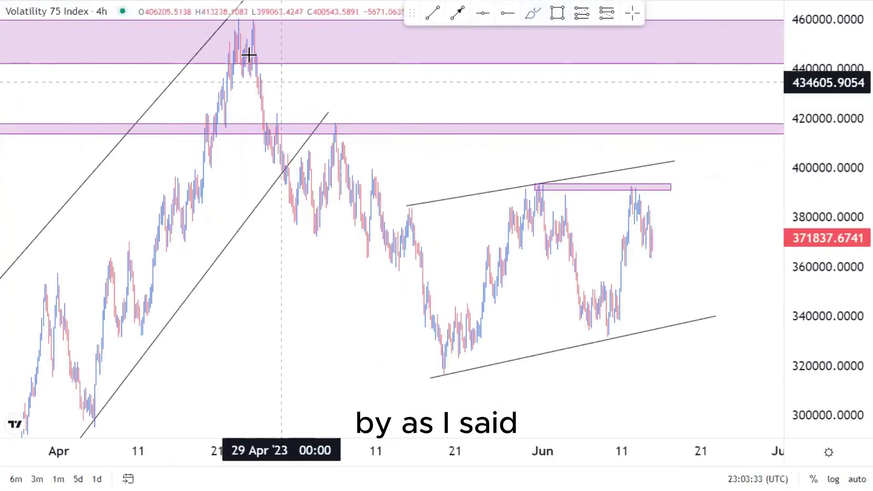
Step: Brush the drop from the April high, the channel swings and a circled touch of the upper trend line, and delete these strokes
left_click(469, 361)
mouse_move(470, 361)
left_mouse_down()
mouse_move(485, 328)
mouse_move(601, 351)
mouse_move(668, 287)
left_mouse_up()
mouse_move(674, 170)
left_mouse_down()
mouse_move(668, 161)
mouse_move(679, 178)
left_mouse_up()
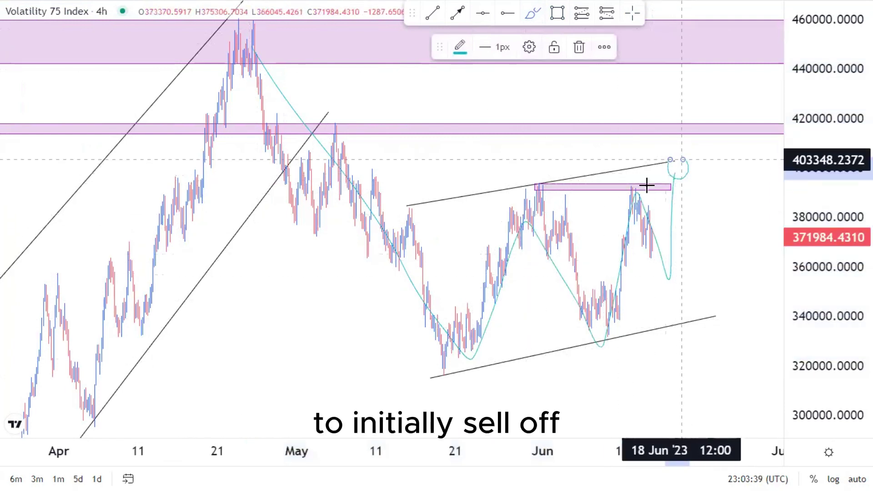
left_click(579, 46)
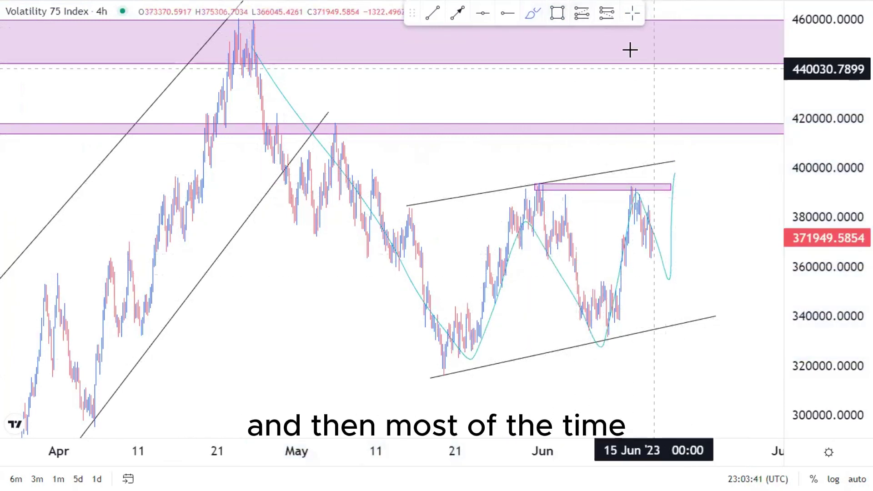
left_click(673, 174)
left_click(579, 47)
Step: Brush a projected rise to the upper trend line, circles at its touches, and a sell-off to the lower trend line
scroll(754, 219, "up", 5)
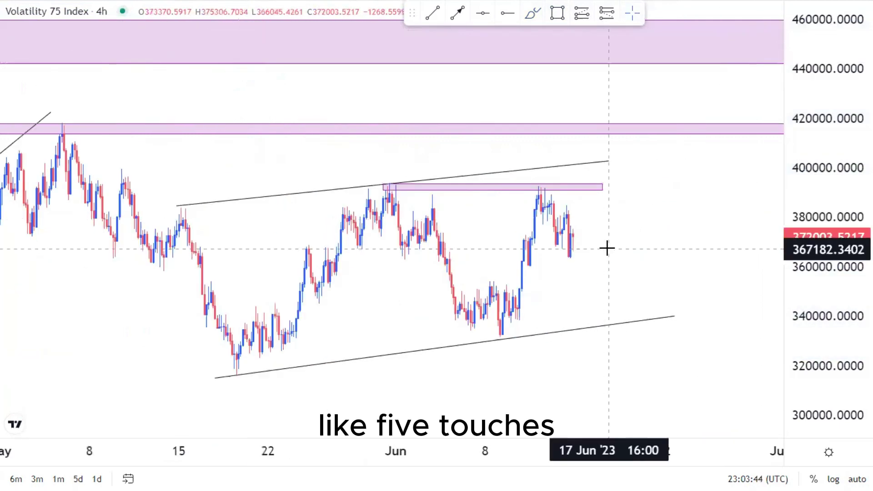
left_click_drag(571, 246, 577, 208)
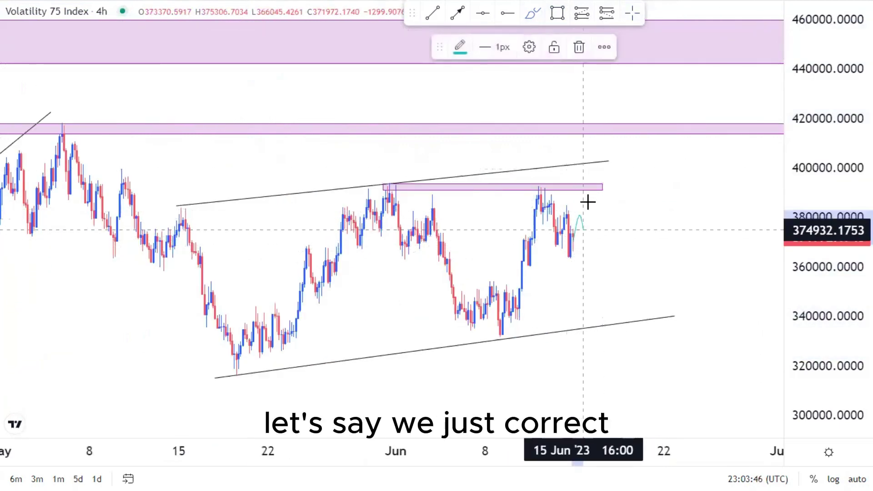
left_click_drag(601, 160, 603, 160)
mouse_move(387, 176)
left_mouse_down()
mouse_move(401, 199)
mouse_move(392, 182)
left_mouse_up()
mouse_move(600, 156)
left_mouse_down()
mouse_move(612, 164)
mouse_move(620, 246)
mouse_move(641, 259)
mouse_move(667, 331)
left_mouse_up()
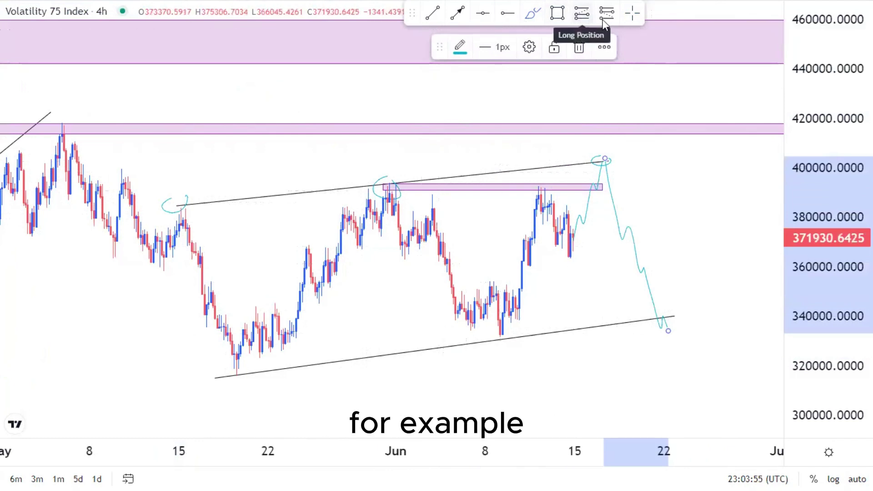
Step: Place a short position at the projected upper trend line touch, with entry about 402832, stop about 410065 and target about 340316
left_click(574, 15)
left_click(604, 161)
left_click_drag(607, 111, 606, 143)
left_click_drag(604, 211, 601, 315)
left_click_drag(569, 279, 495, 236)
scroll(584, 237, "down", 5)
left_click_drag(593, 237, 492, 188)
scroll(521, 187, "down", 5)
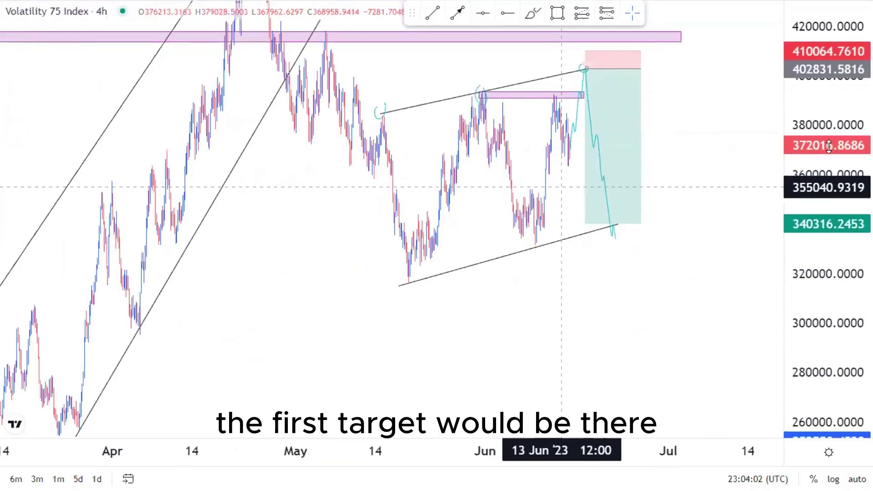
Step: Extend the short position's target to about 250585 at the blue support line, and delete the brushed circles around the early-year highs
left_click_drag(618, 193, 618, 316)
left_click_drag(512, 274, 527, 280)
left_click(150, 137)
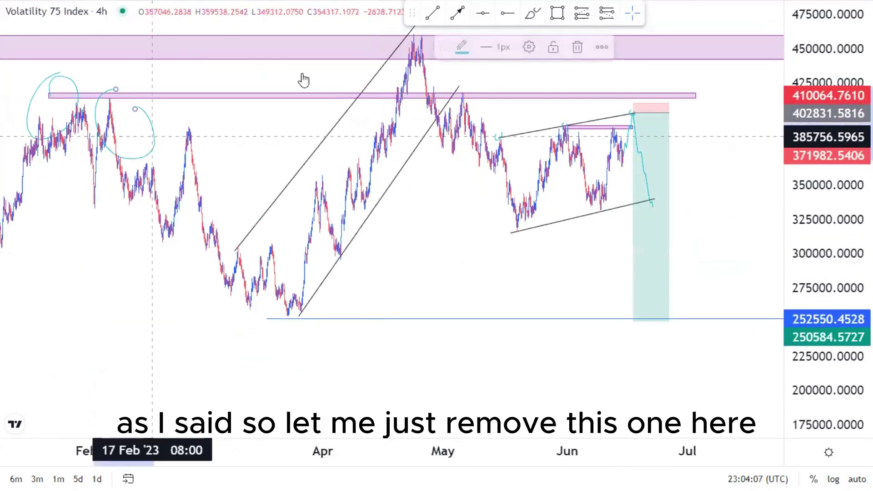
left_click(580, 49)
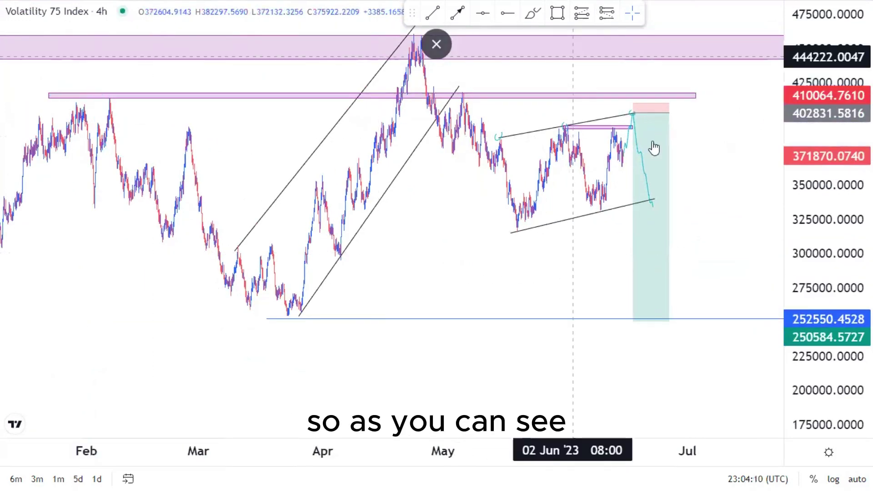
Step: Draw two rising trend lines framing the June rally as a steep channel, and adjust both ends of the upper line
scroll(653, 146, "up", 5)
left_click_drag(421, 136, 415, 184)
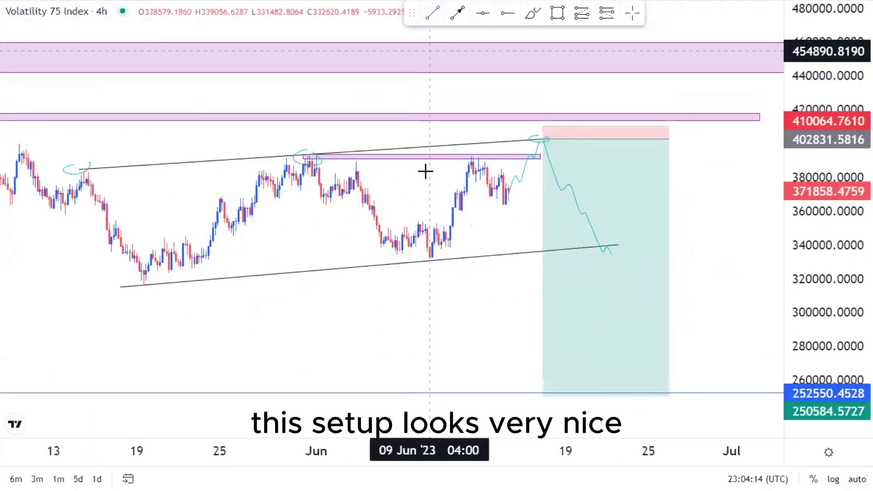
left_click_drag(403, 231, 486, 141)
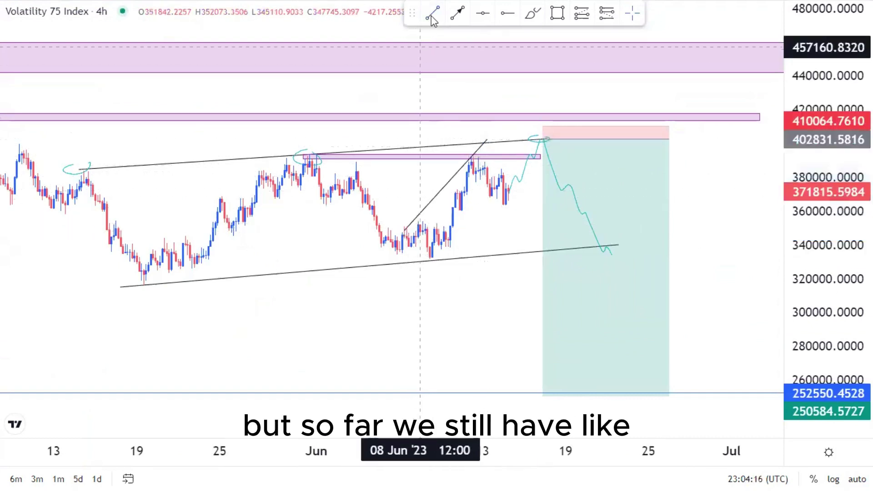
left_click_drag(436, 260, 542, 175)
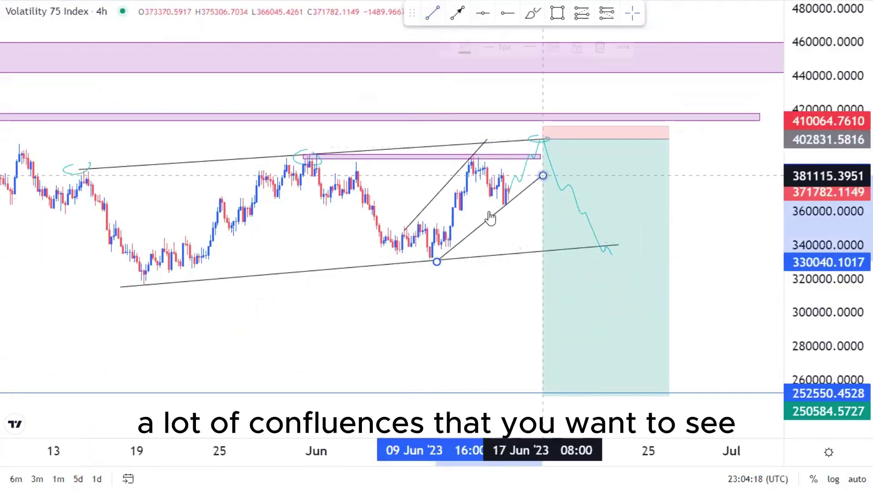
left_click_drag(404, 231, 385, 233)
left_click_drag(487, 140, 499, 134)
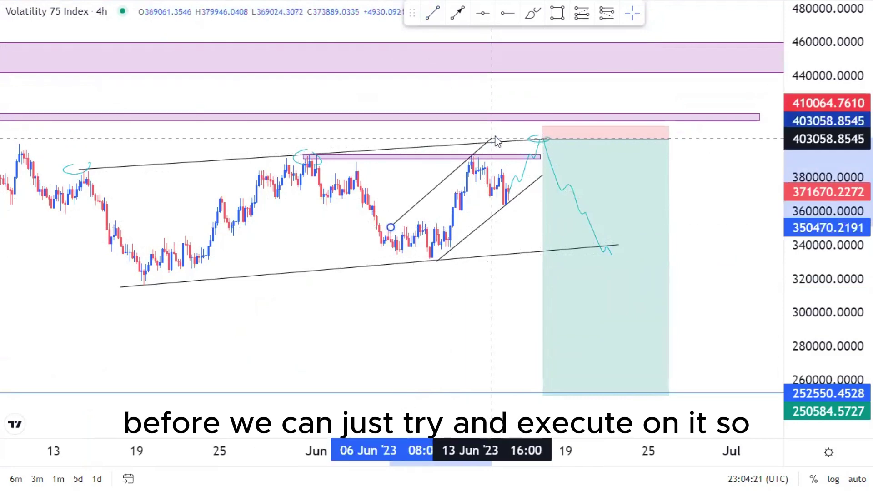
Step: Switch the chart to the 1-hour timeframe and refit the steep channel's upper line to the swing highs between 8 and 13 June
left_click(435, 262)
type("2")
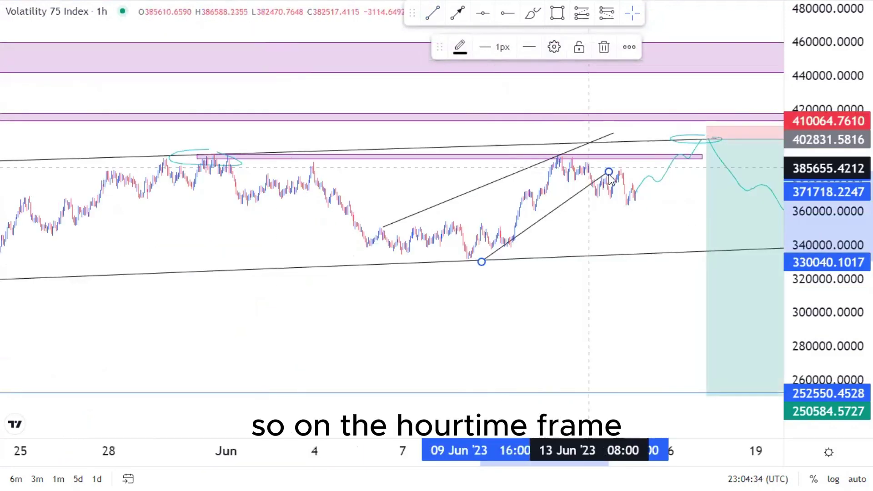
scroll(588, 167, "up", 3)
left_click_drag(827, 337, 828, 248)
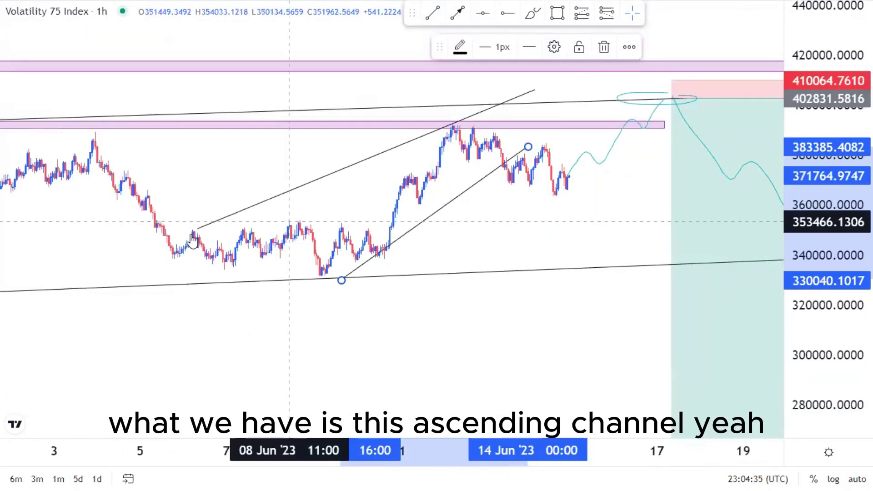
left_click_drag(198, 227, 289, 217)
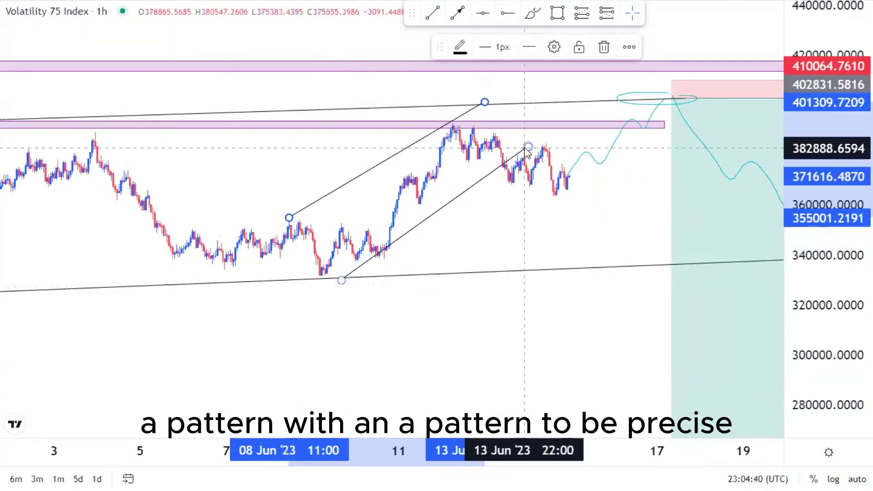
mouse_move(527, 148)
left_mouse_down()
mouse_move(529, 155)
mouse_move(523, 147)
left_mouse_up()
left_click(287, 215)
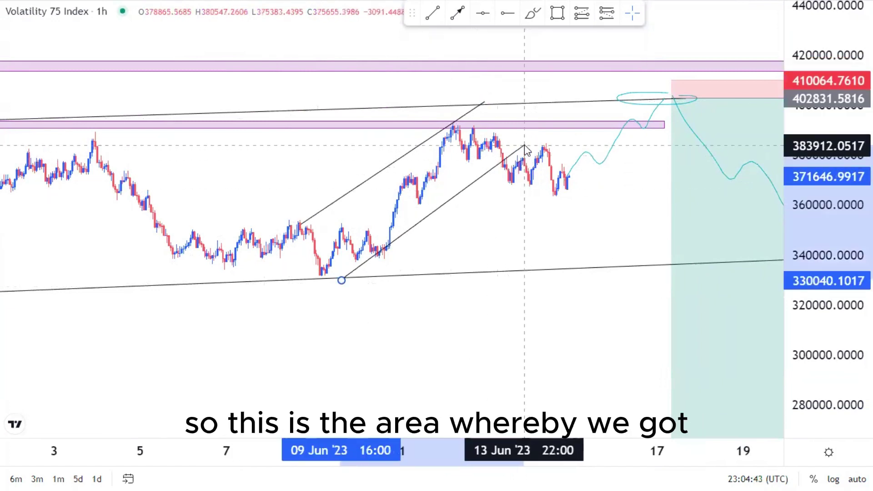
Step: Tighten the steep channel, starting its lower line on 10 June at about 332231 and its upper line on 9 June at about 347326
left_click_drag(342, 279, 361, 276)
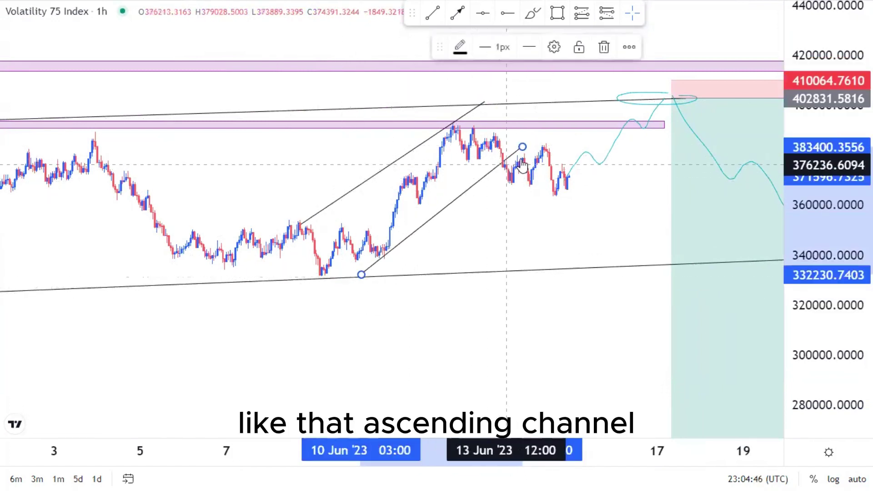
left_click_drag(523, 147, 509, 141)
left_click_drag(300, 224, 327, 236)
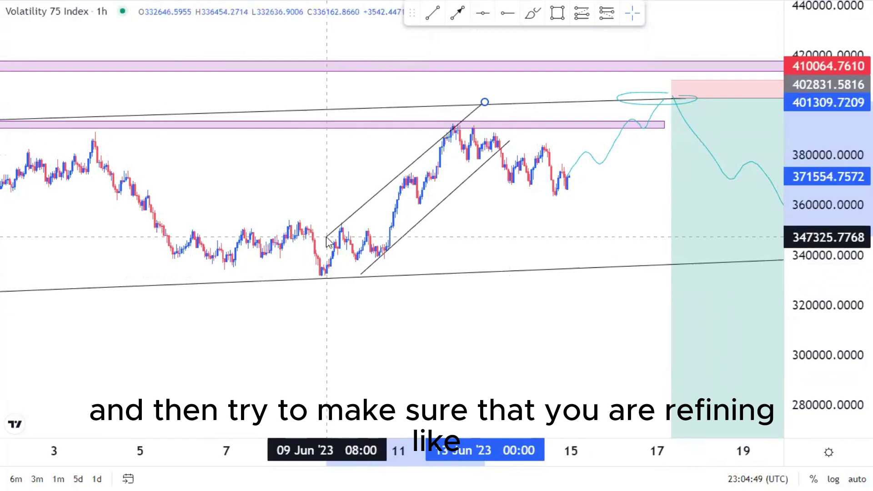
left_click(359, 258)
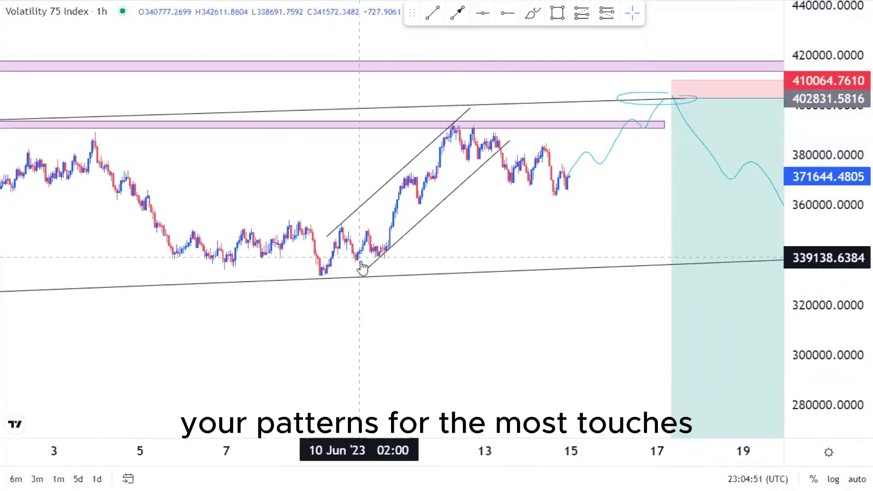
Step: Fine-tune both ends of the steep channel's lower line to touch the lows, and nudge the start of its upper line
left_click_drag(362, 276, 366, 271)
left_click(439, 193)
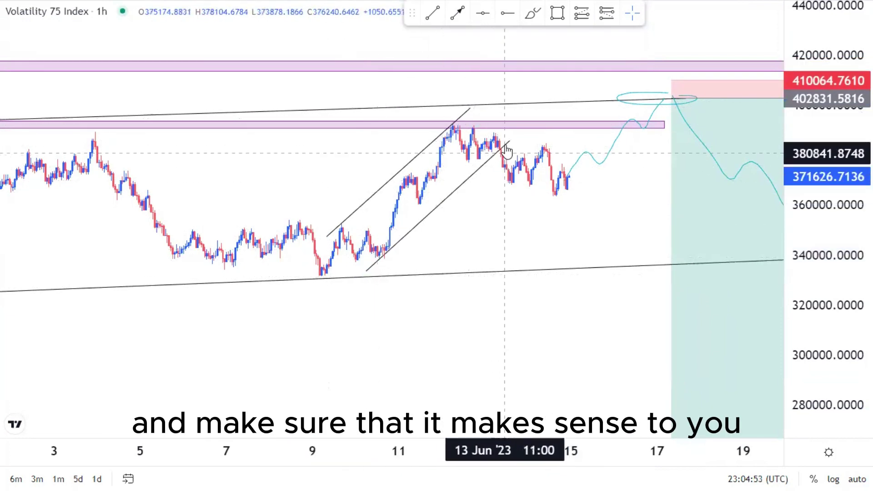
left_click_drag(508, 144, 501, 146)
mouse_move(366, 271)
left_mouse_down()
mouse_move(368, 285)
mouse_move(363, 277)
left_mouse_up()
left_click(461, 233)
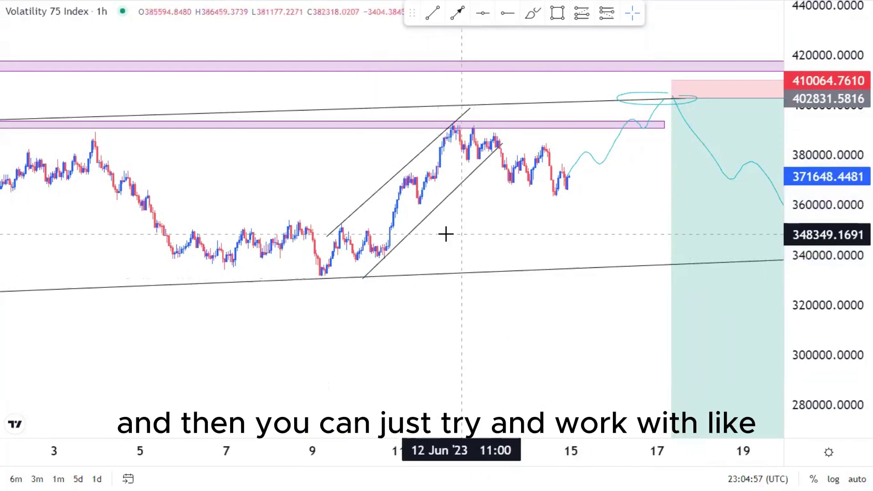
left_click_drag(327, 236, 326, 239)
left_click(517, 234)
Step: Draw a thin rectangle zone from about 381865 to 384424, spanning 31 May to 16 June
scroll(341, 240, "down", 3)
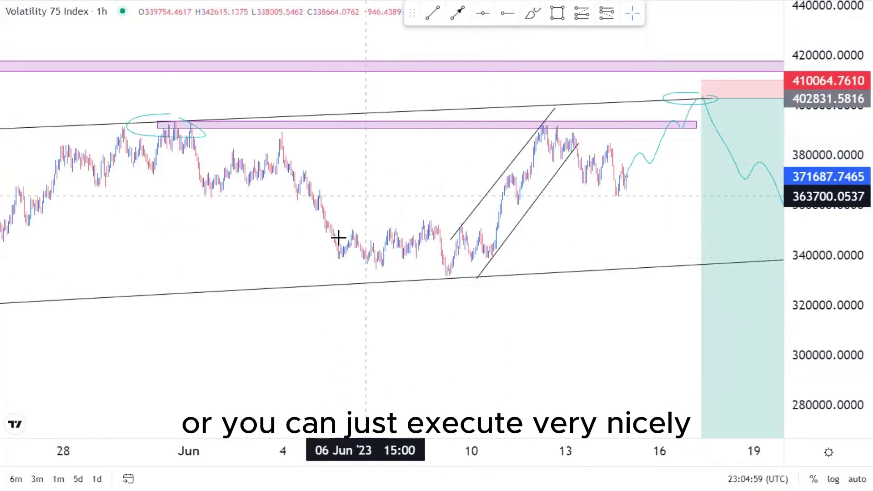
scroll(312, 220, "up", 1)
left_click(450, 123)
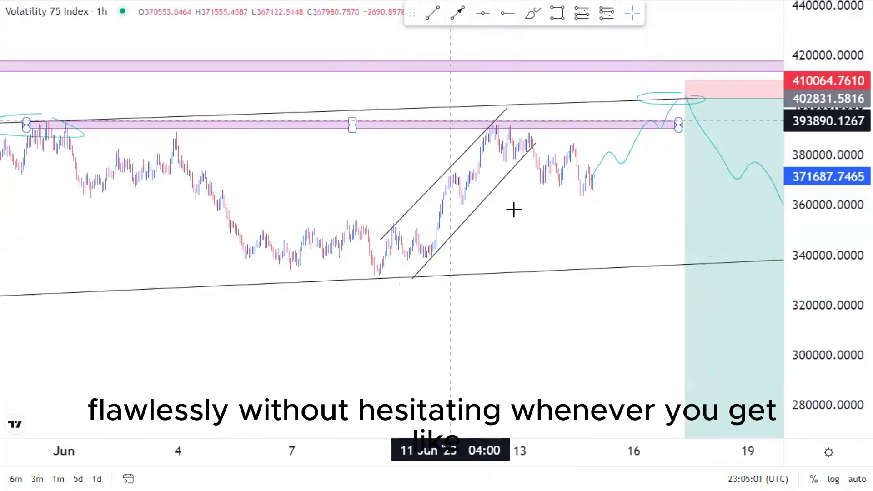
scroll(517, 230, "up", 1)
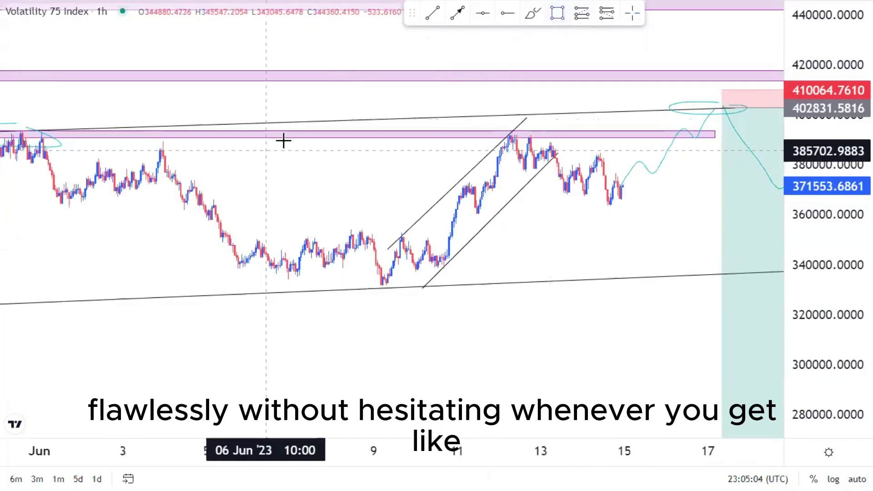
mouse_move(28, 154)
left_mouse_down()
mouse_move(663, 130)
mouse_move(682, 155)
left_mouse_up()
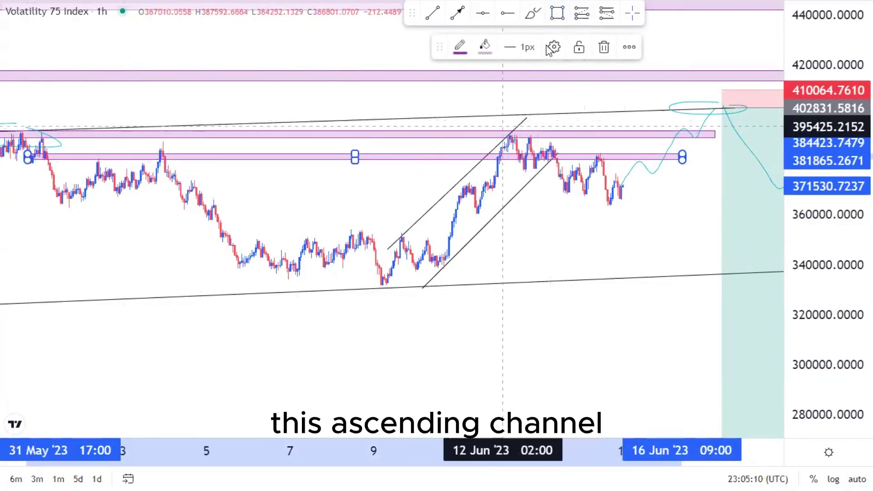
Step: Brush a loop around the steep ascending channel and try another stroke around the price action after its break
left_click(533, 13)
left_click_drag(519, 101, 521, 217)
mouse_move(542, 138)
left_mouse_down()
mouse_move(572, 189)
mouse_move(632, 224)
left_mouse_up()
left_click(565, 172)
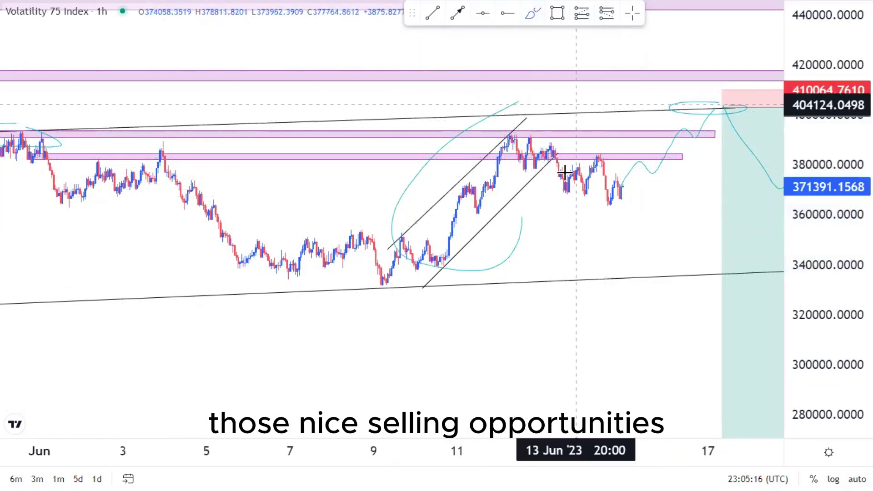
Step: Draw a small falling channel with two trend lines along the lows and highs of the consolidation between 13 and 15 June
scroll(581, 191, "up", 5)
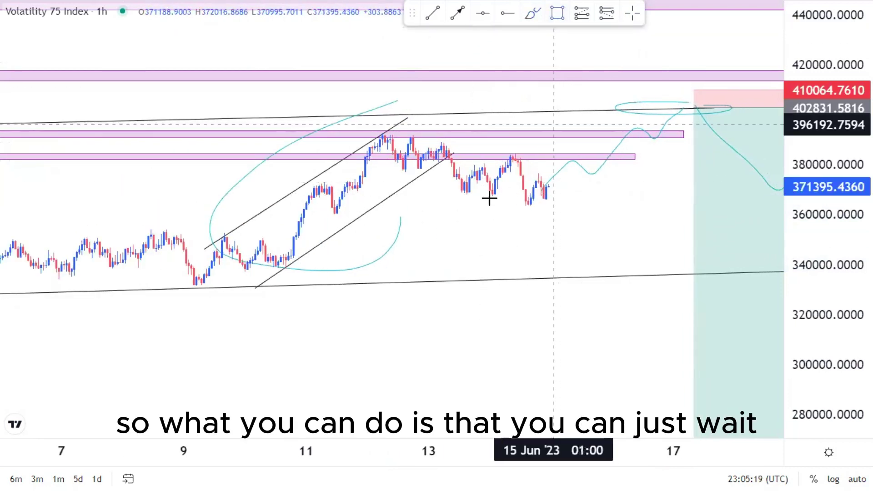
left_click(466, 193)
left_click(551, 209)
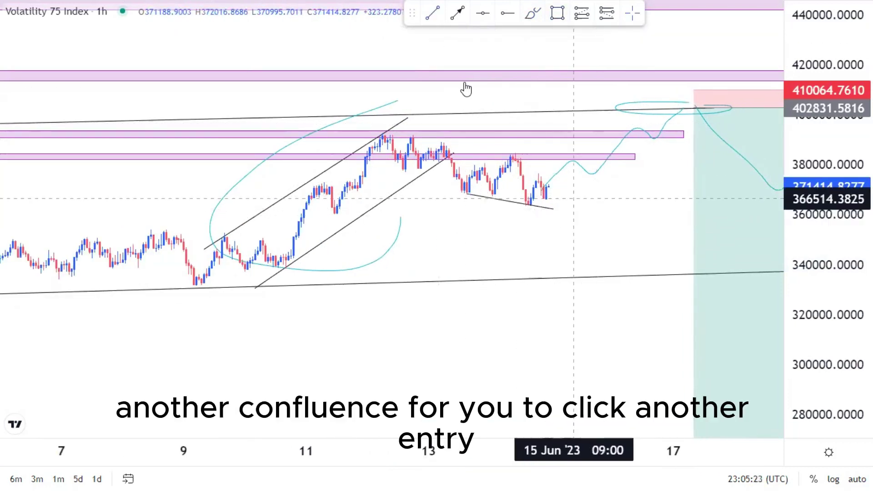
left_click(581, 163)
Step: Delete the brushed projected rise and draw an arrow from the current price to the falling channel's upper line
left_click_drag(608, 221, 560, 230)
left_click(555, 181)
left_click(579, 50)
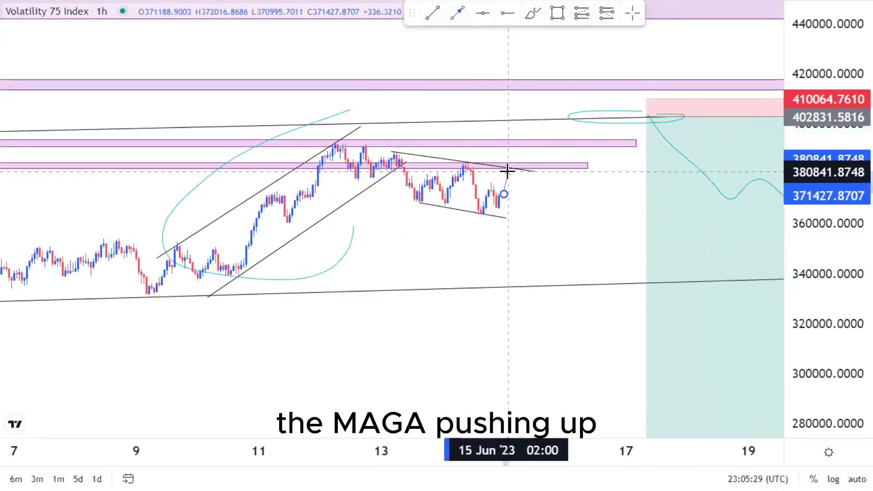
Step: Move the short position to the falling channel's upper line, with entry about 381596, stop about 388829 and target about 229349
left_click_drag(643, 228, 348, 187)
scroll(386, 208, "down", 10)
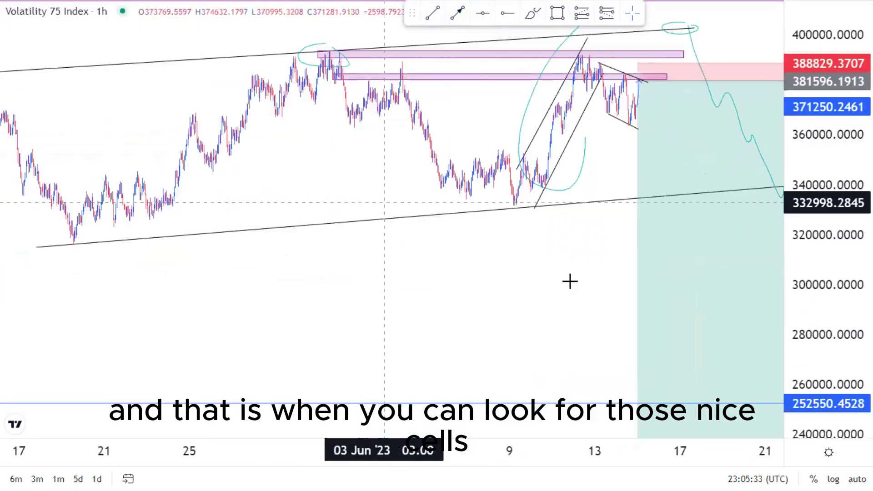
left_click_drag(556, 281, 357, 274)
scroll(377, 271, "down", 8)
left_click_drag(845, 116, 812, 287)
scroll(521, 296, "down", 1)
left_click_drag(587, 287, 499, 280)
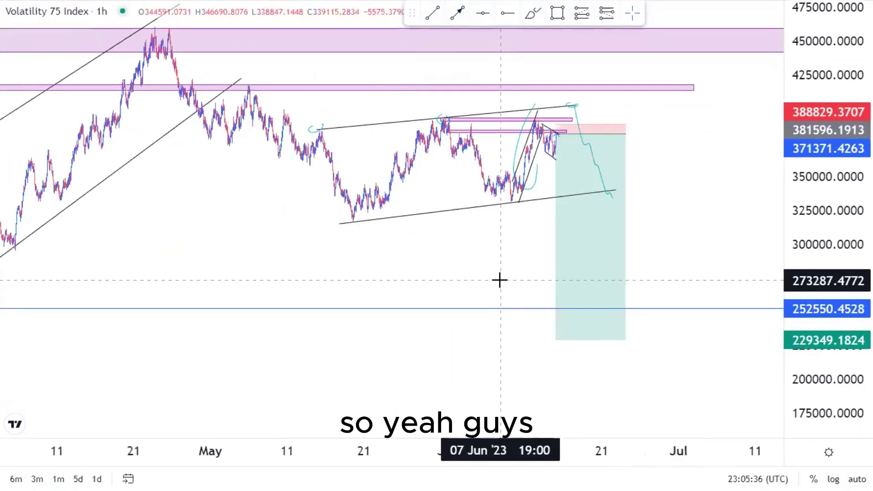